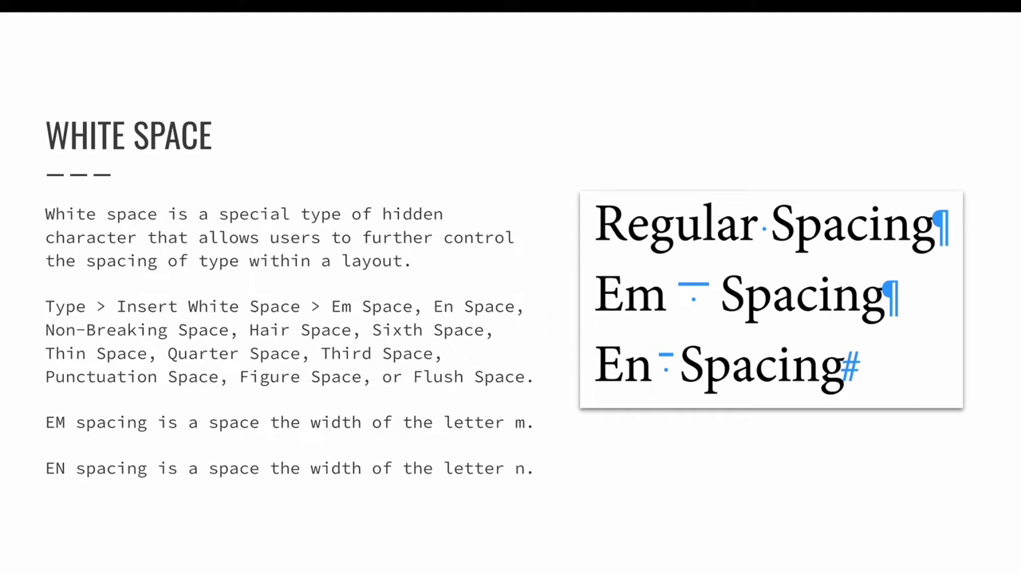
Advance from the White Space slide to the 'What Are Break Characters?' slide.
key("Right")
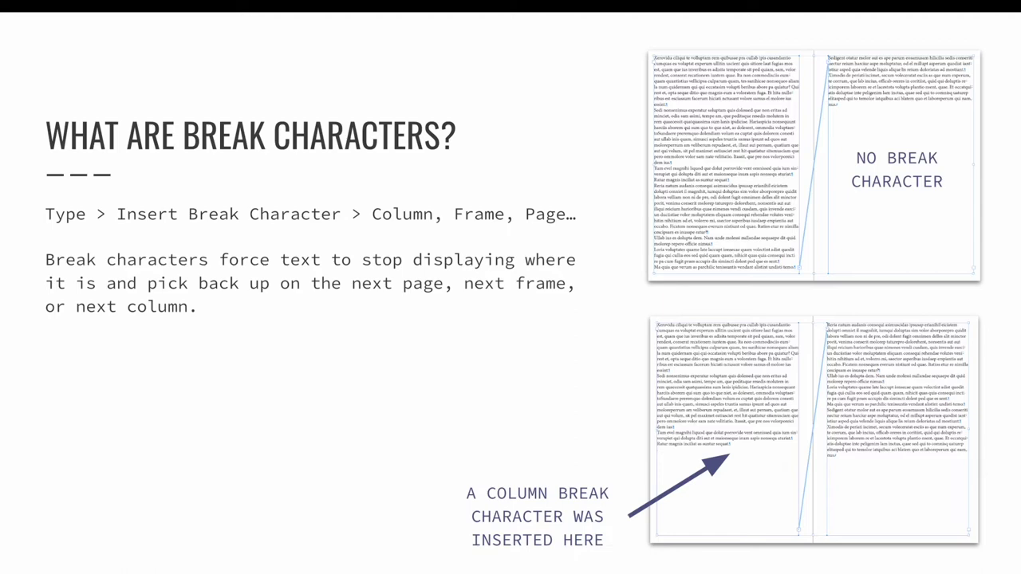
Advance to the slide listing the four text-variable steps.
key("Right")
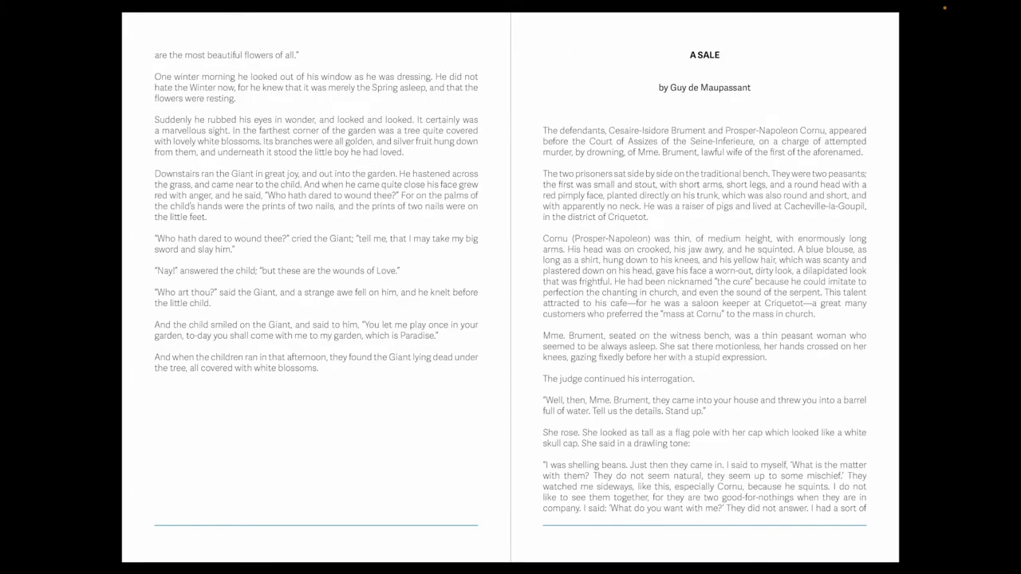
Turn the booklet preview forward two spreads to the end of A Sale.
key("Right")
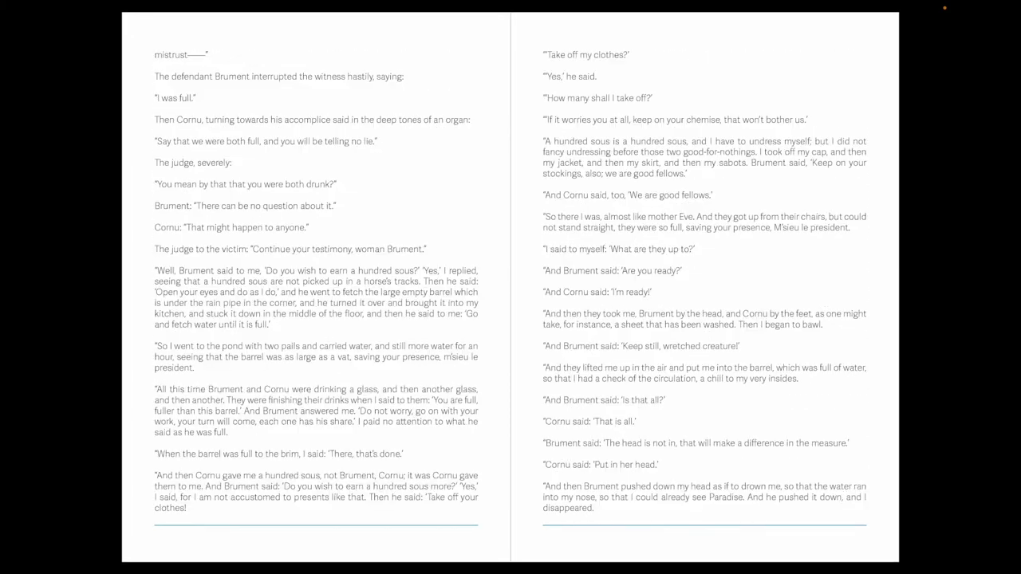
key("Right")
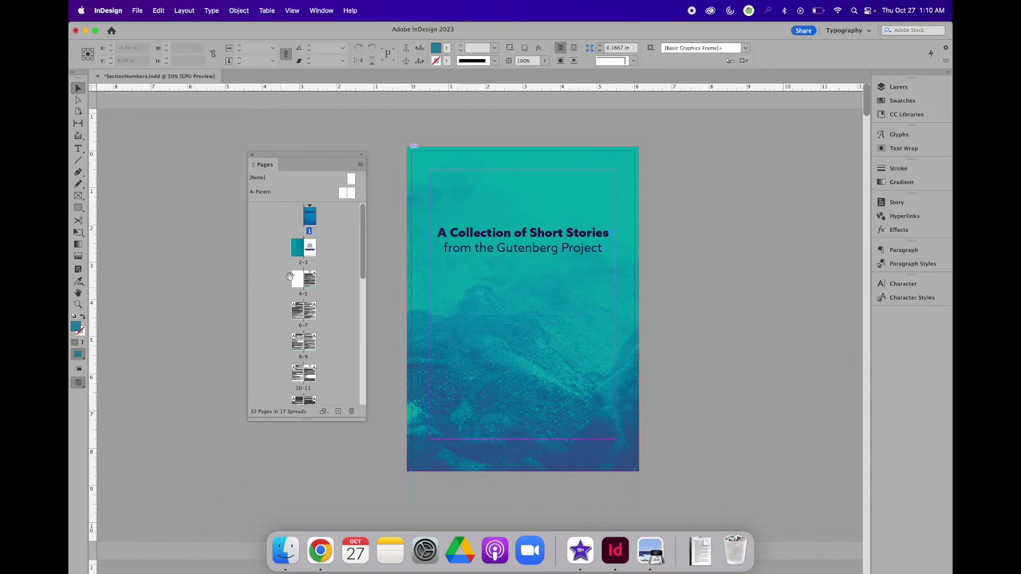
Put 'A Collection of Short Stories from the Gutenberg Project' in the A-Parent left footer; right-align the right footer.
double_click(345, 194)
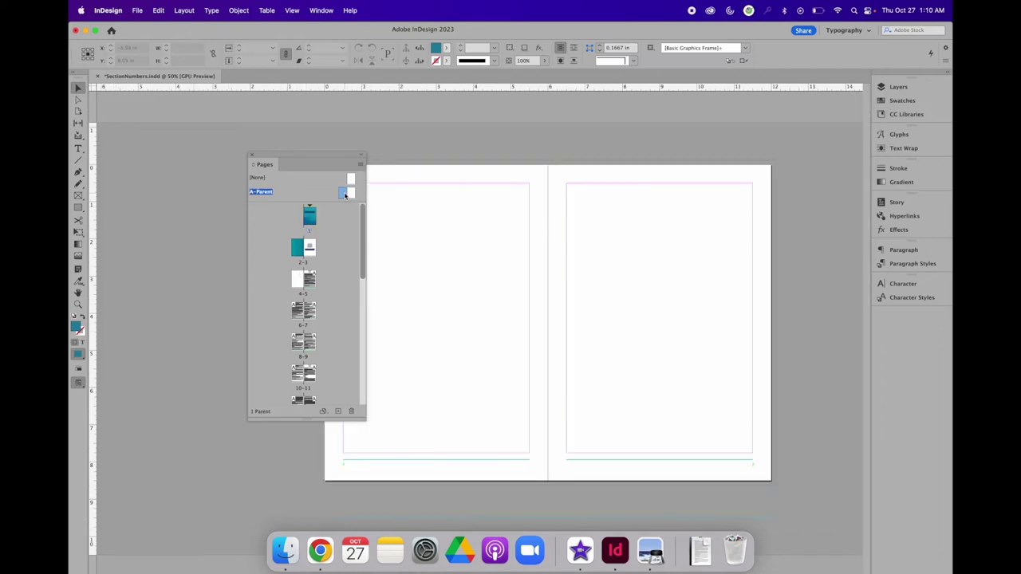
left_click_drag(336, 153, 259, 157)
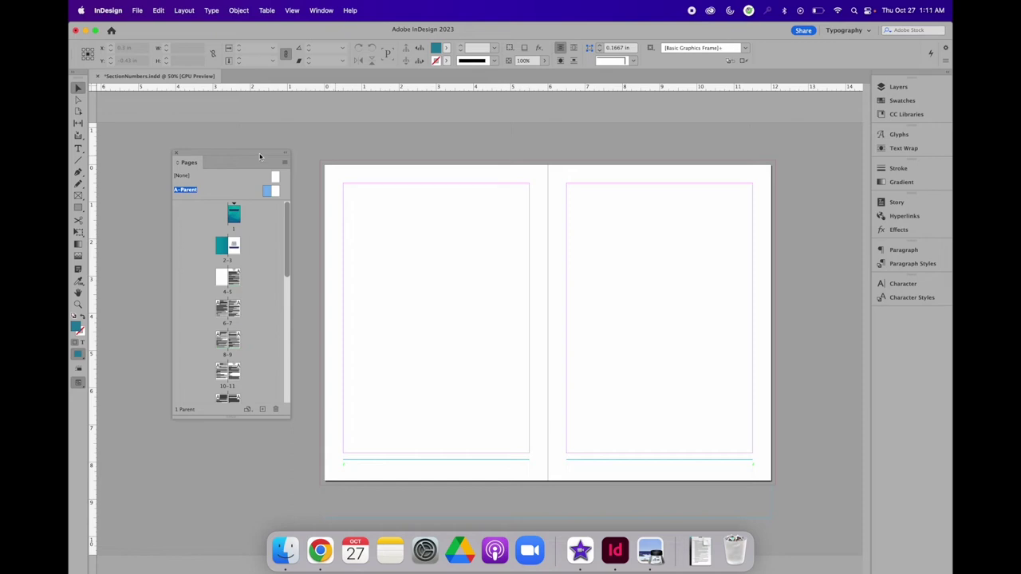
double_click(358, 468)
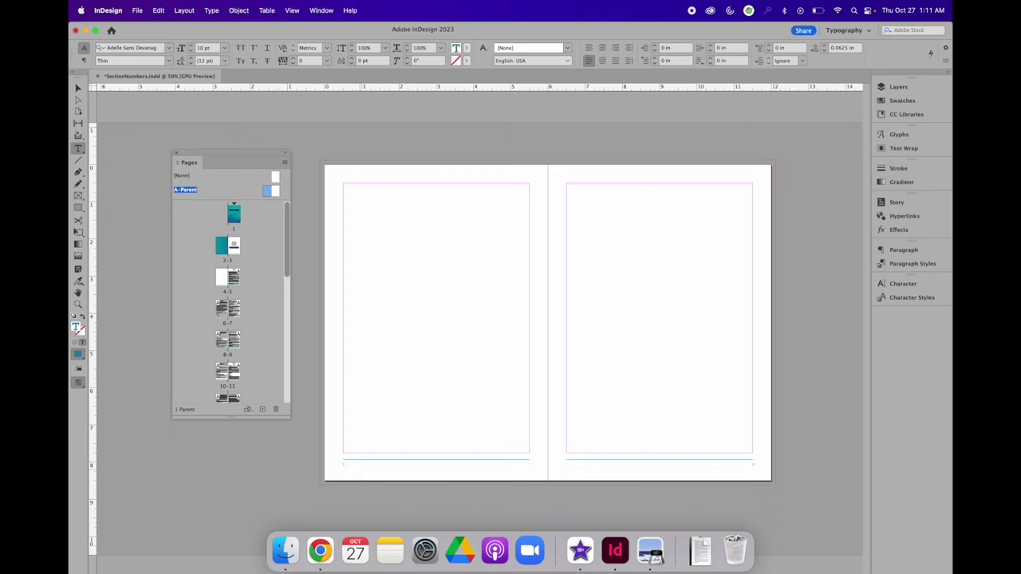
type("A Collection")
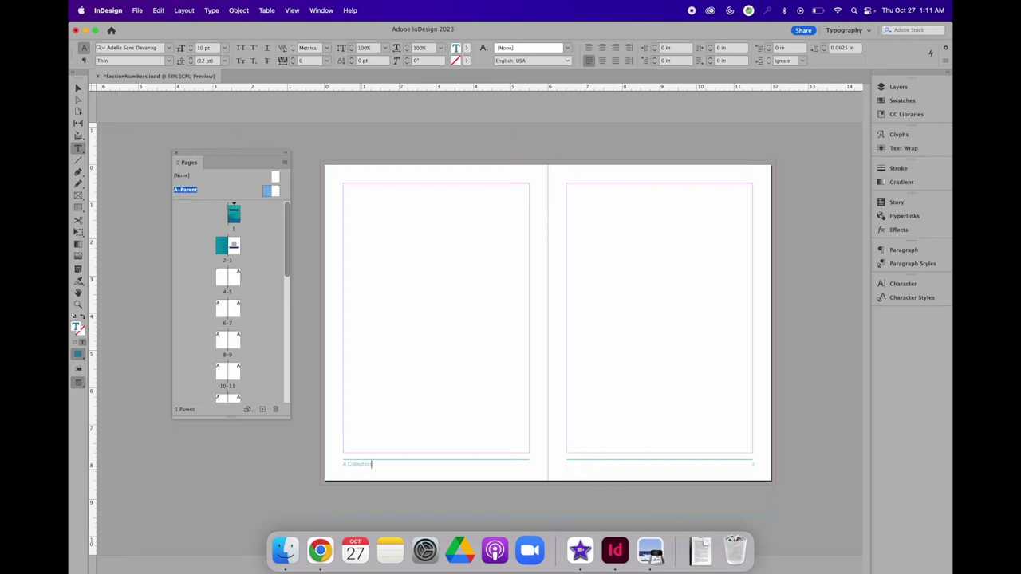
type(" of Short")
type(" Storie")
type("s")
type(" from the")
type(" Gulanbagir")
type("o")
key("BackSpace")
key("BackSpace")
key("BackSpace")
type("Project")
left_click(606, 469)
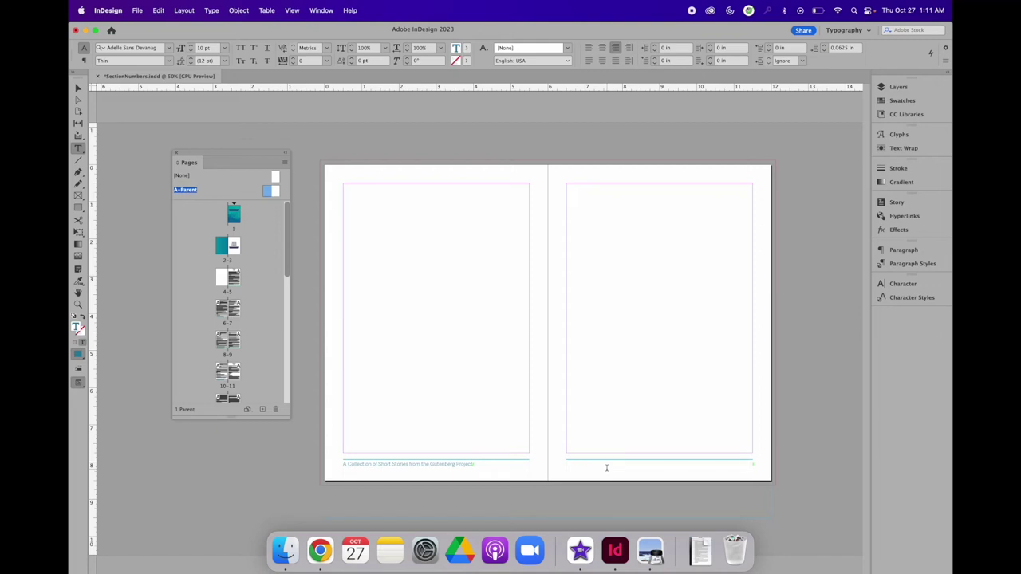
left_click(211, 10)
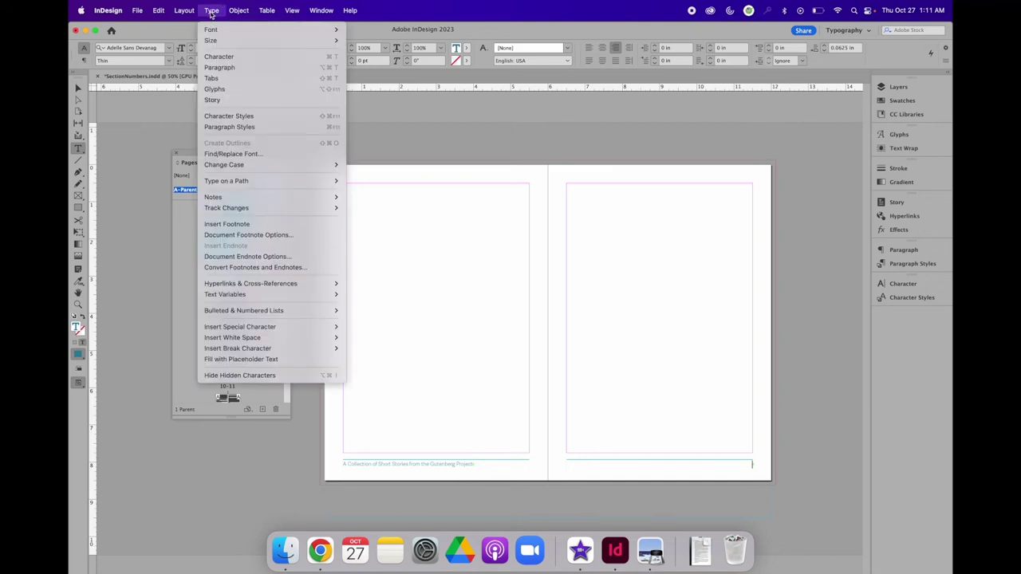
Open the Running Header variable for editing in Type > Text Variables > Define.
mouse_move(237, 294)
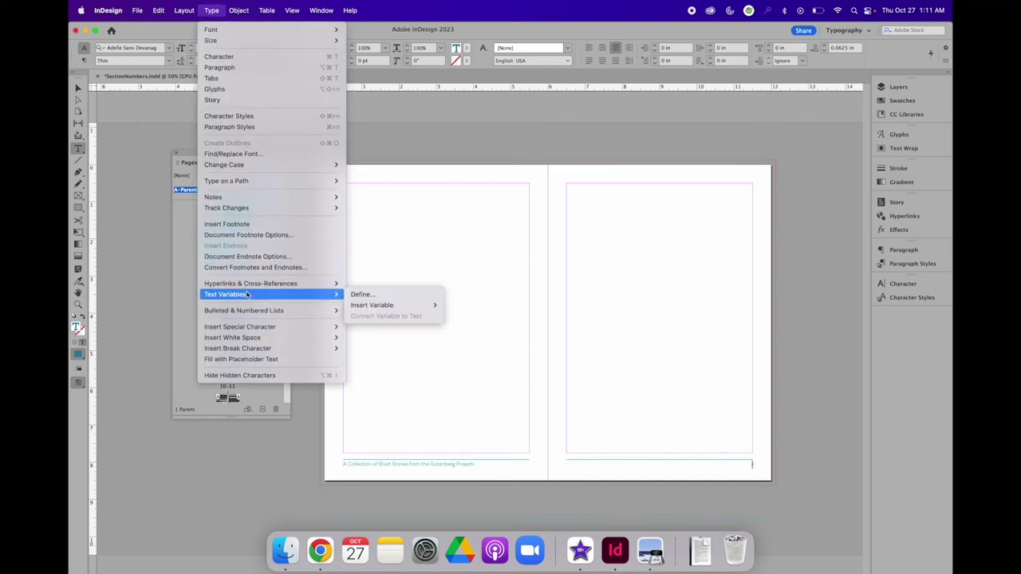
left_click(366, 295)
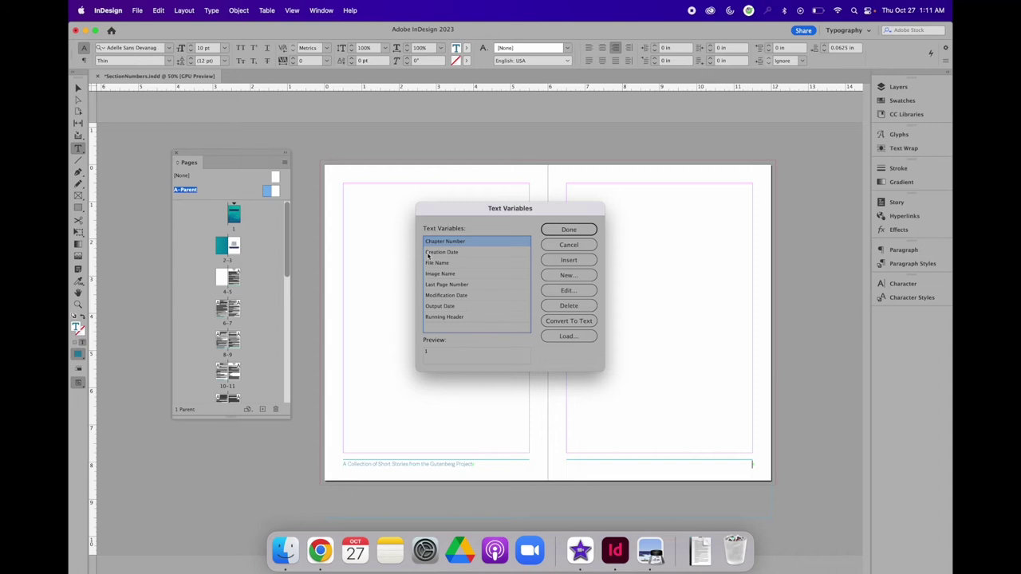
left_click(437, 320)
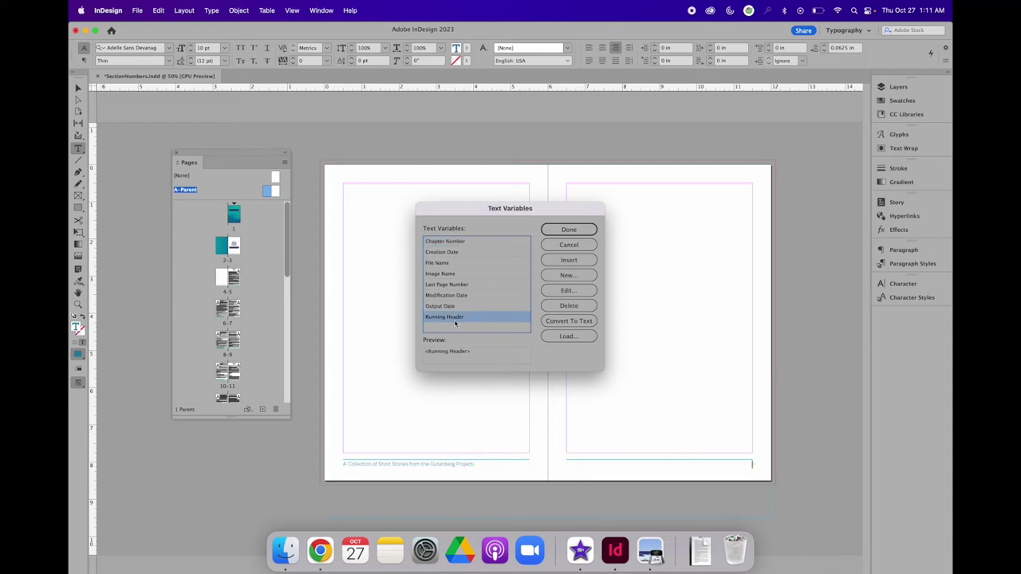
left_click(568, 290)
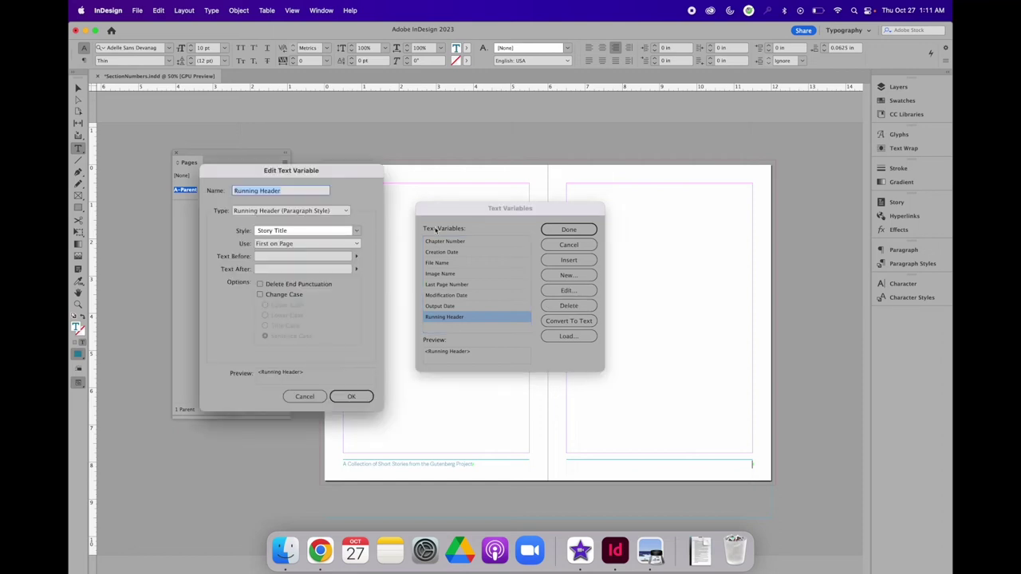
Set the Running Header source paragraph style to Story Title and confirm.
left_click(355, 231)
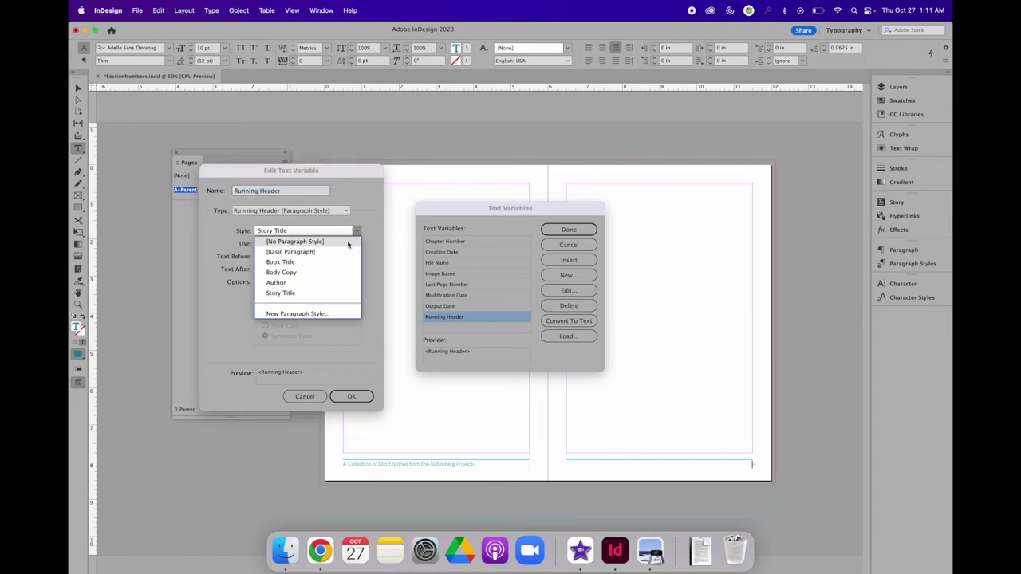
left_click(347, 243)
left_click(356, 231)
left_click(356, 231)
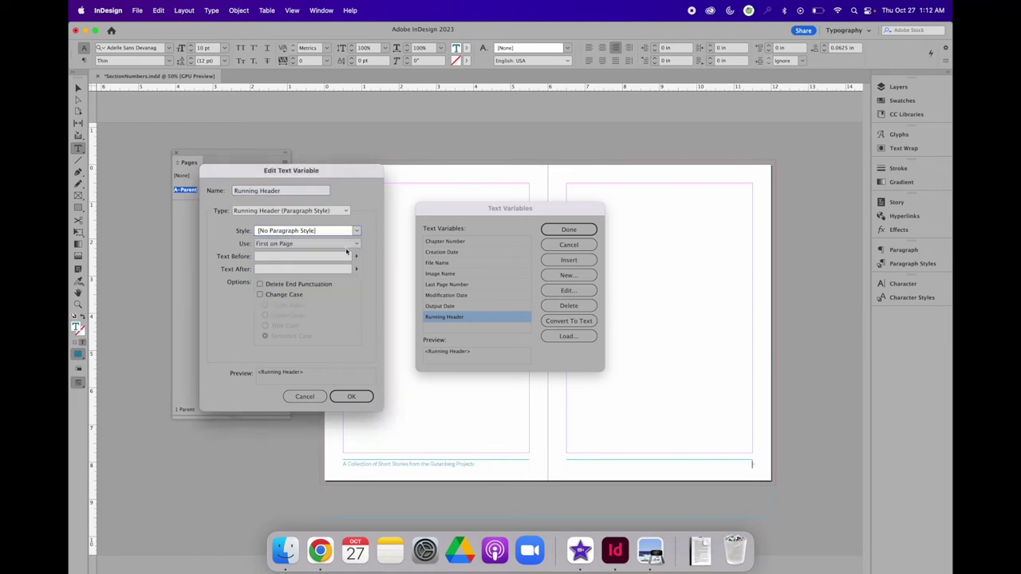
left_click(356, 230)
left_click(352, 251)
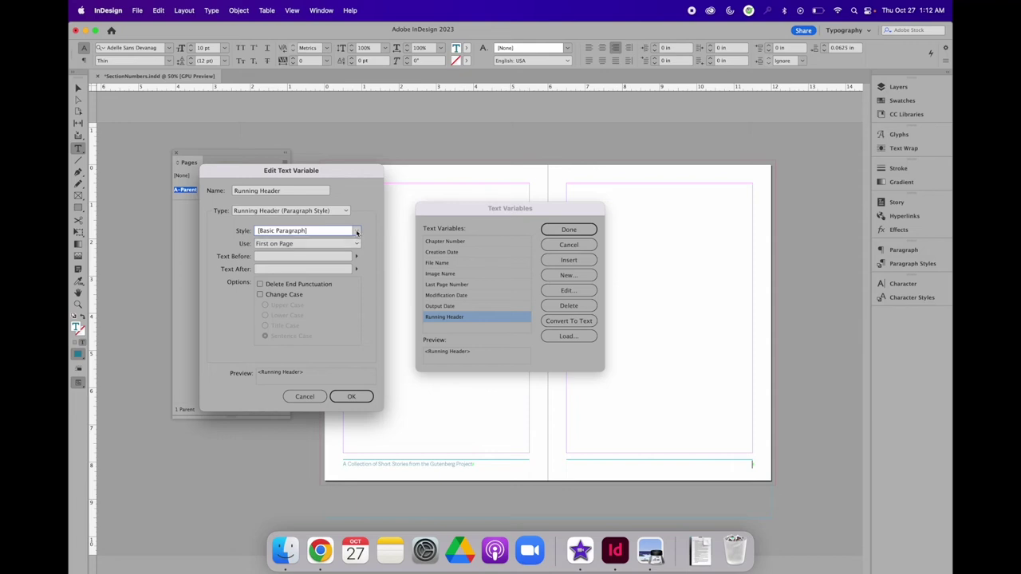
left_click(356, 231)
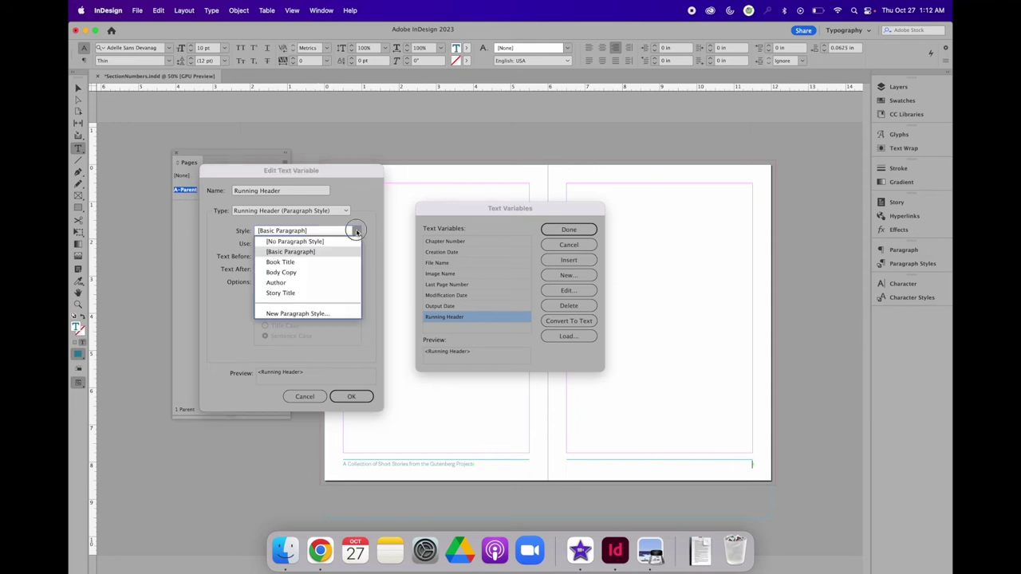
left_click(296, 294)
left_click(353, 396)
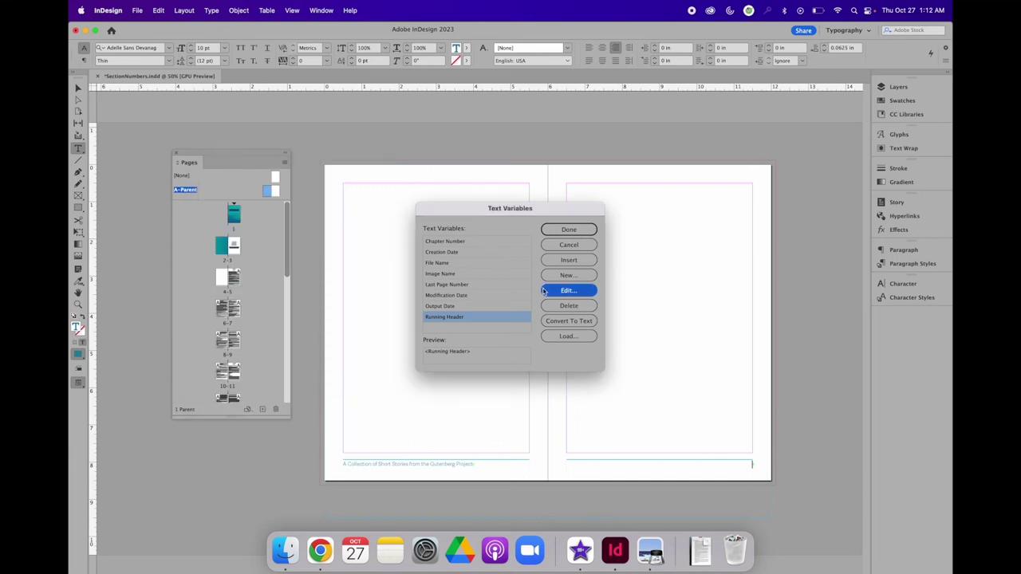
left_click(564, 261)
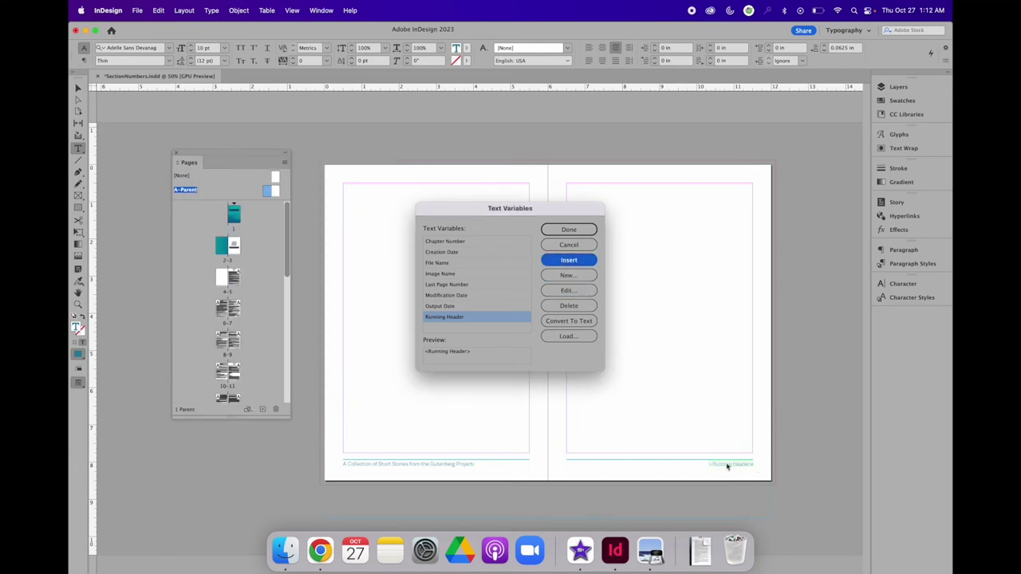
Close the variable definitions, go to the cover, and scroll to the Beyond the Bayou spread 4–5.
left_click(589, 232)
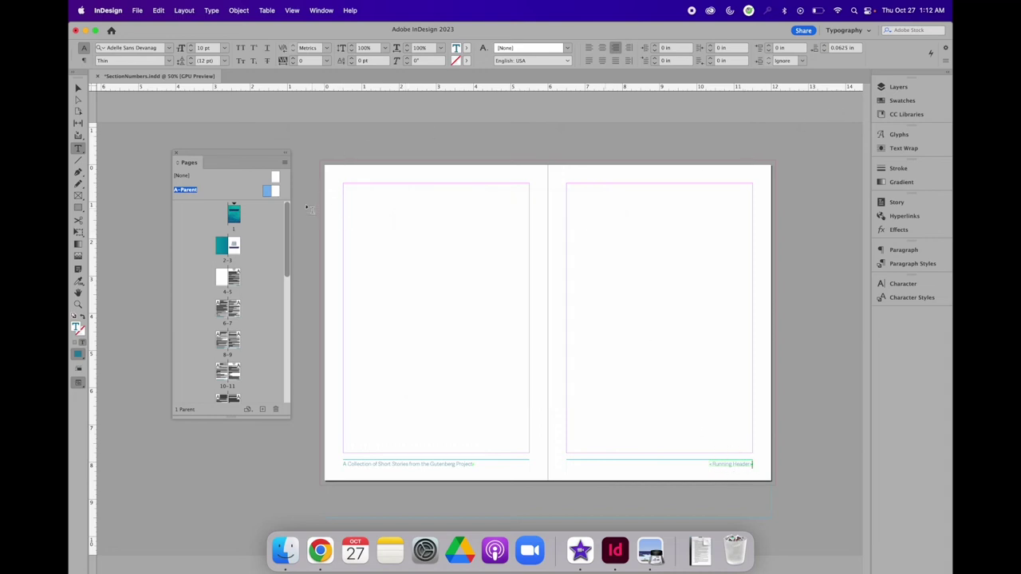
left_click(234, 216)
double_click(234, 217)
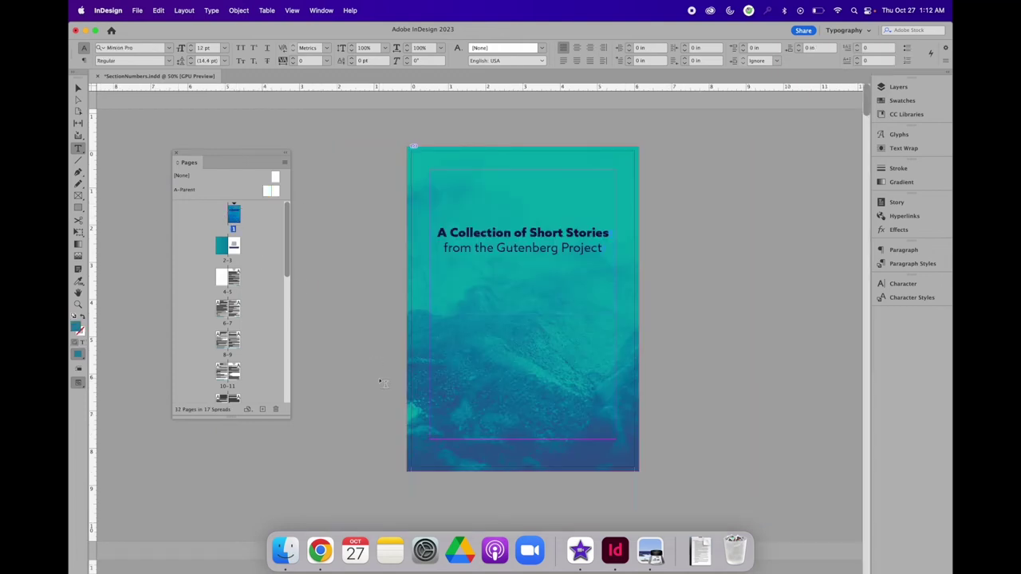
scroll(381, 383, "down", 10)
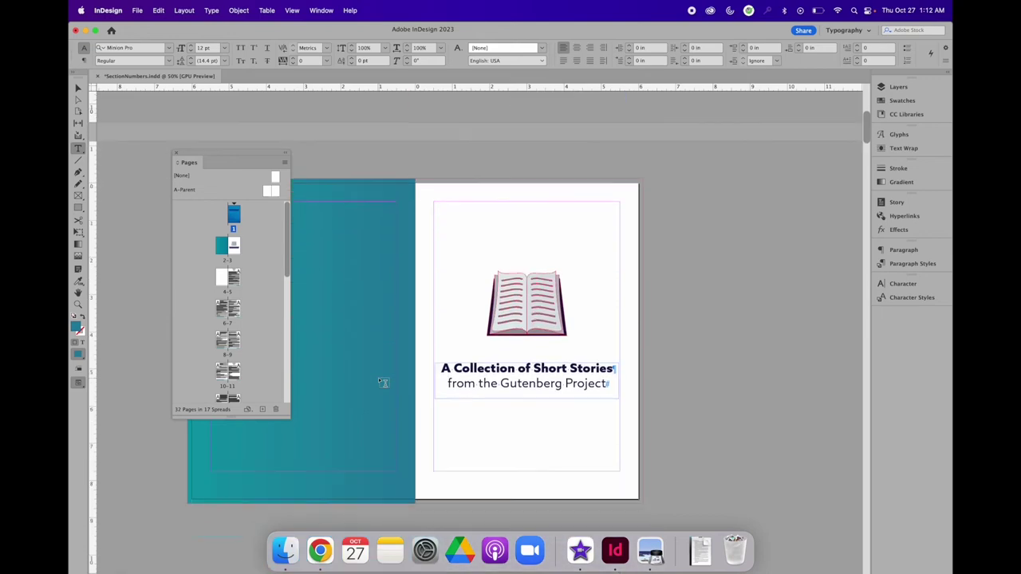
scroll(381, 383, "down", 6)
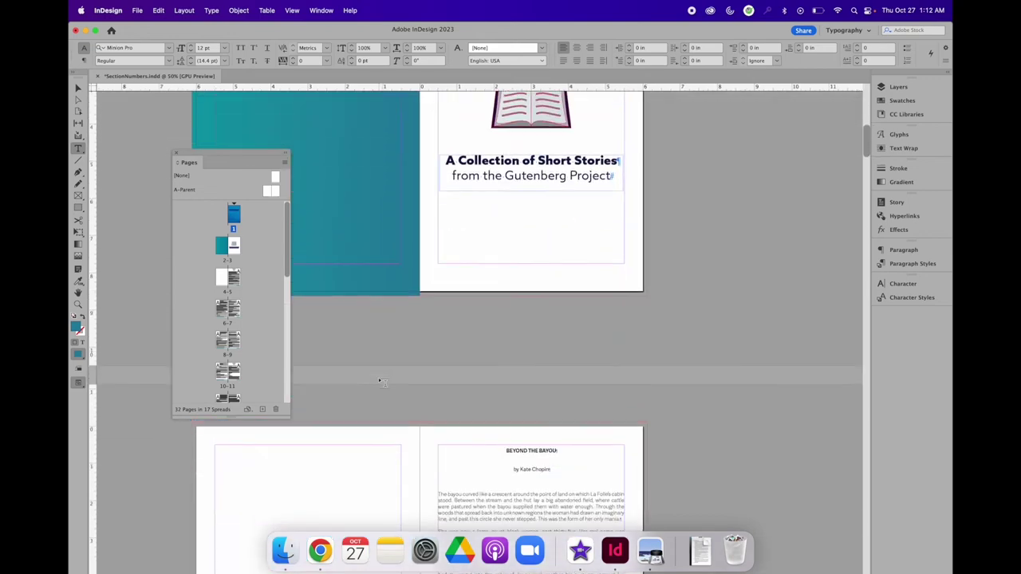
scroll(381, 383, "down", 5)
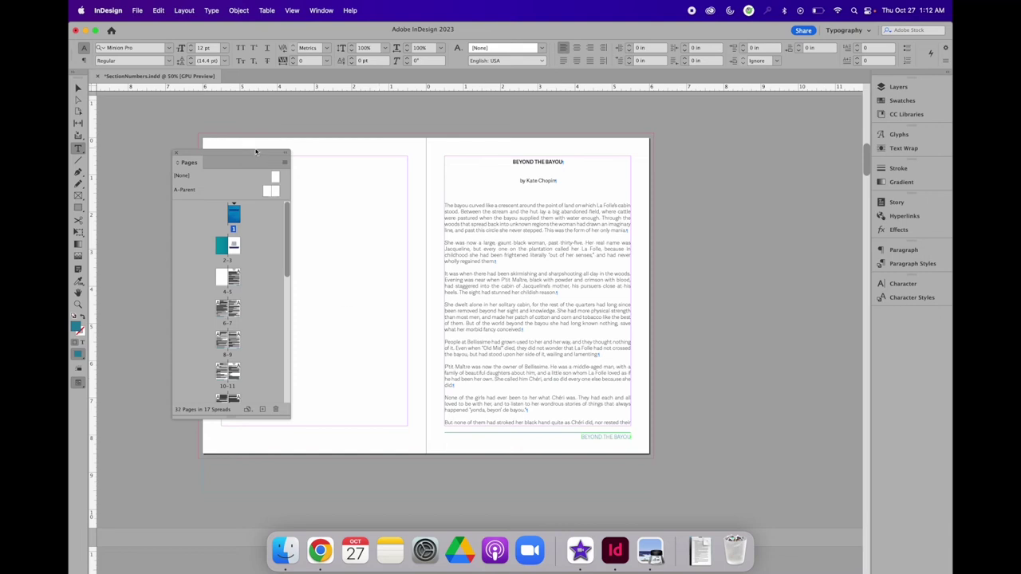
left_click_drag(257, 155, 294, 134)
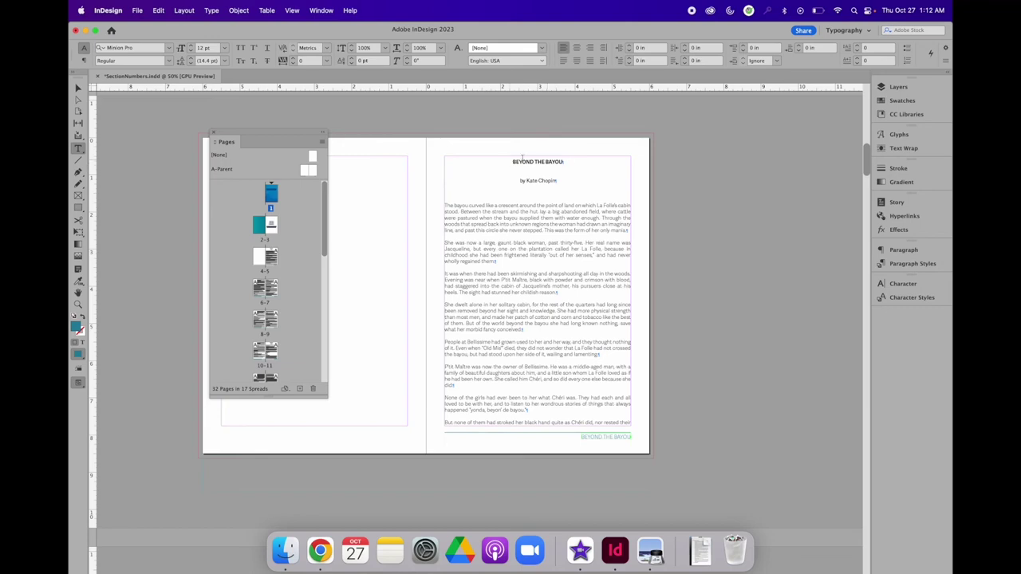
Scroll to a later Beyond the Bayou spread to check the collection-title and BEYOND THE BAYOU footers.
scroll(576, 200, "down", 5)
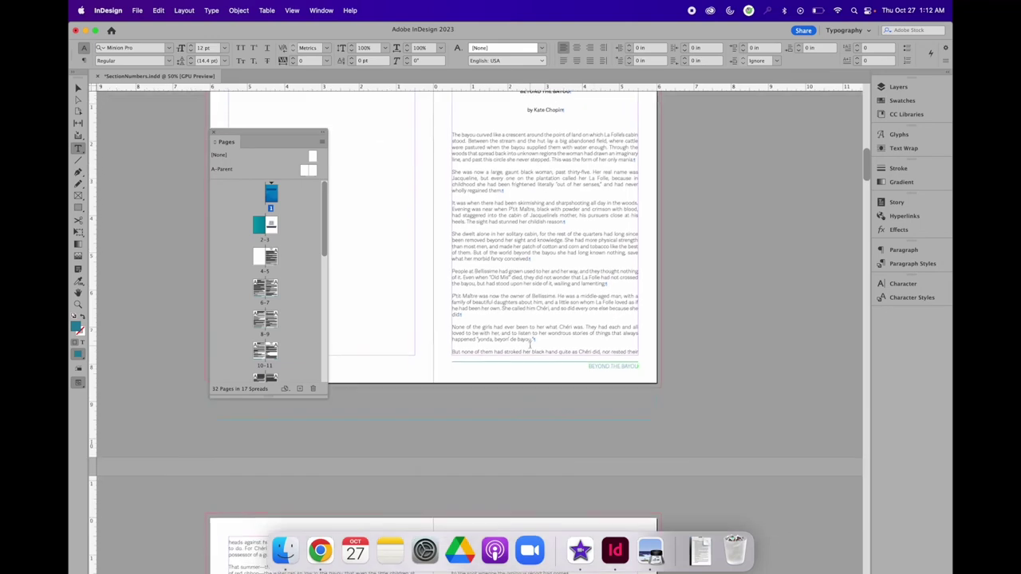
scroll(530, 345, "down", 2)
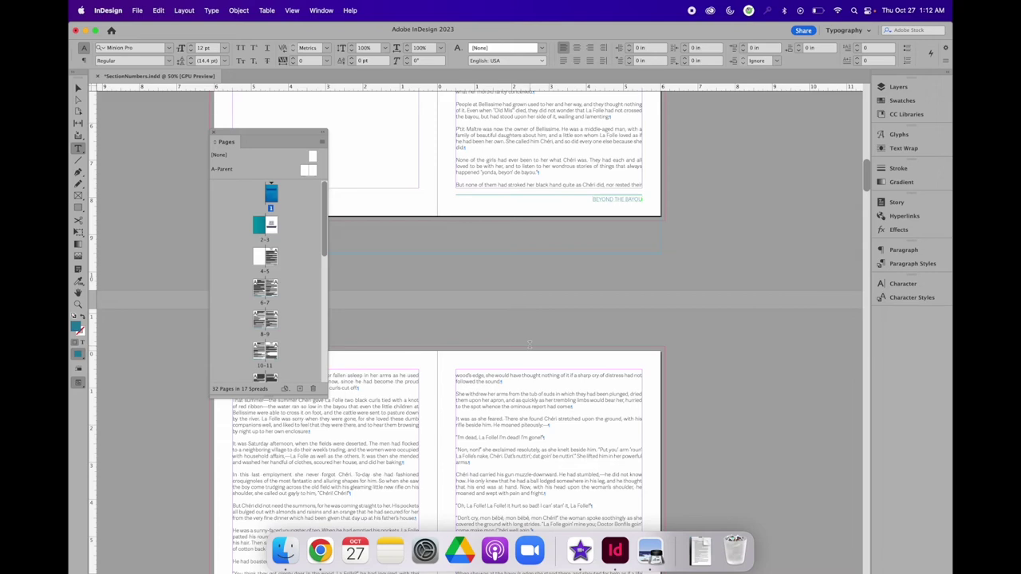
scroll(530, 344, "down", 10)
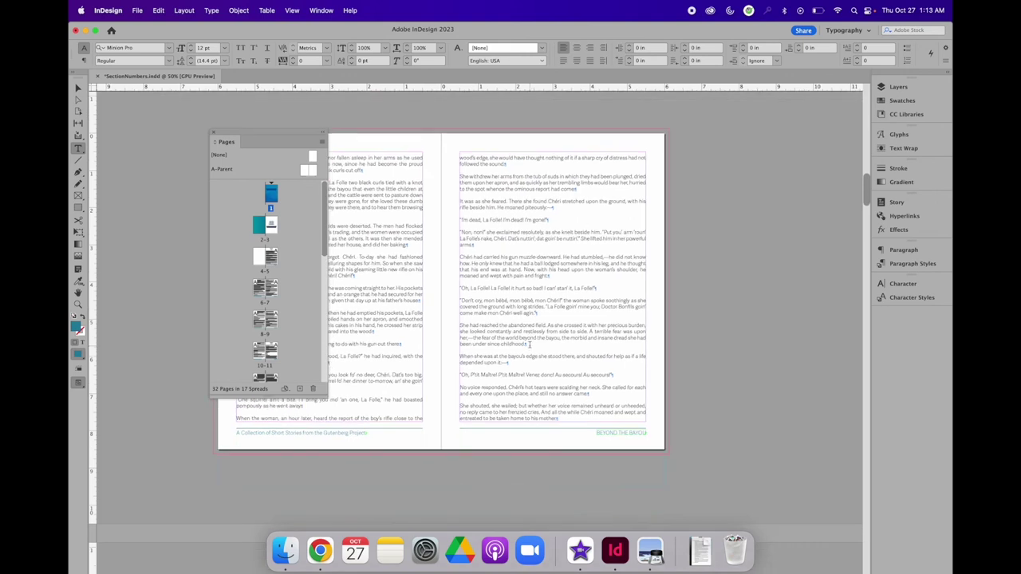
left_click_drag(290, 136, 245, 108)
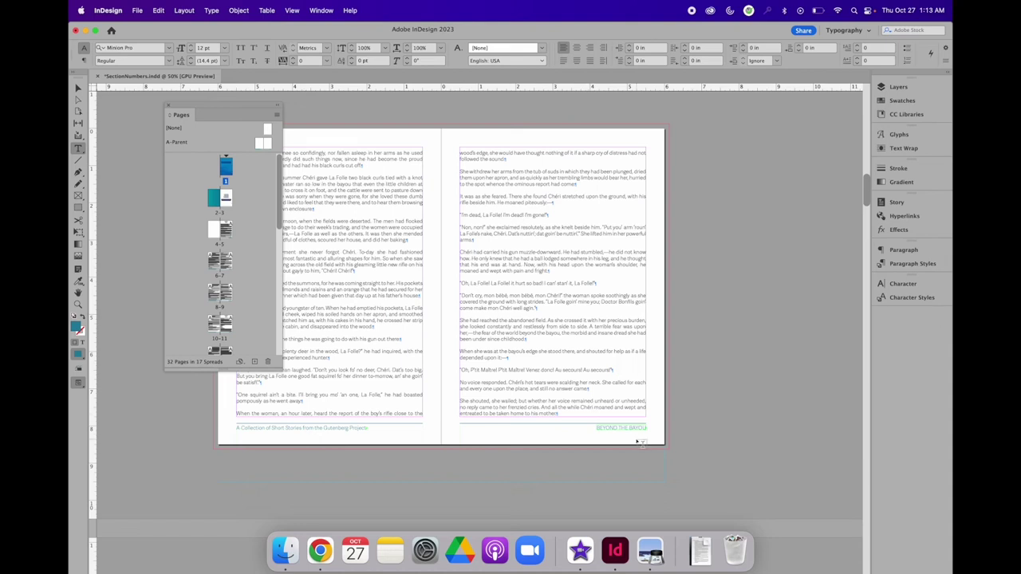
scroll(639, 443, "down", 10)
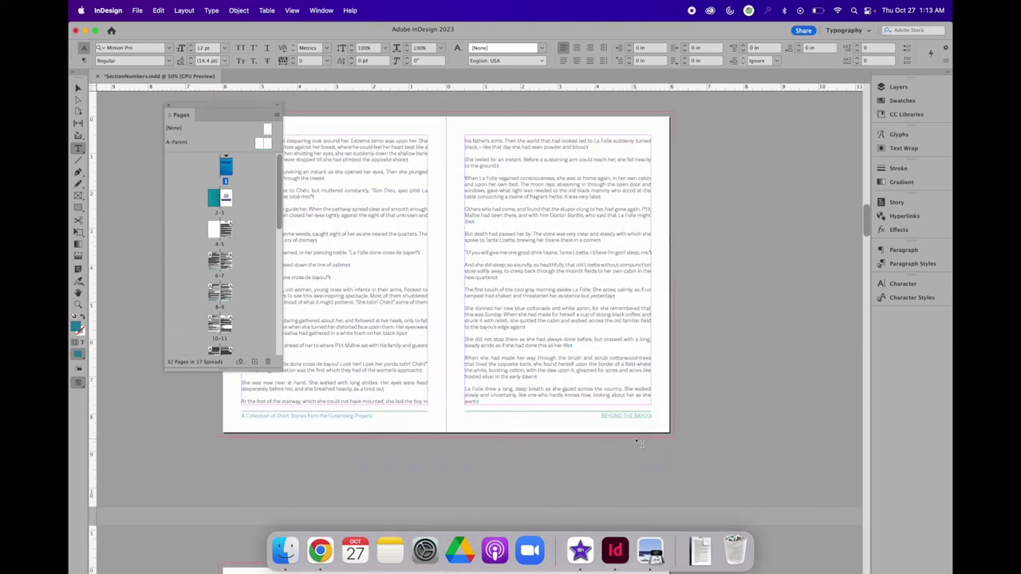
Reapply the plain Story Title style to THE SELFISH GIANT title, clearing its override.
scroll(639, 443, "down", 3)
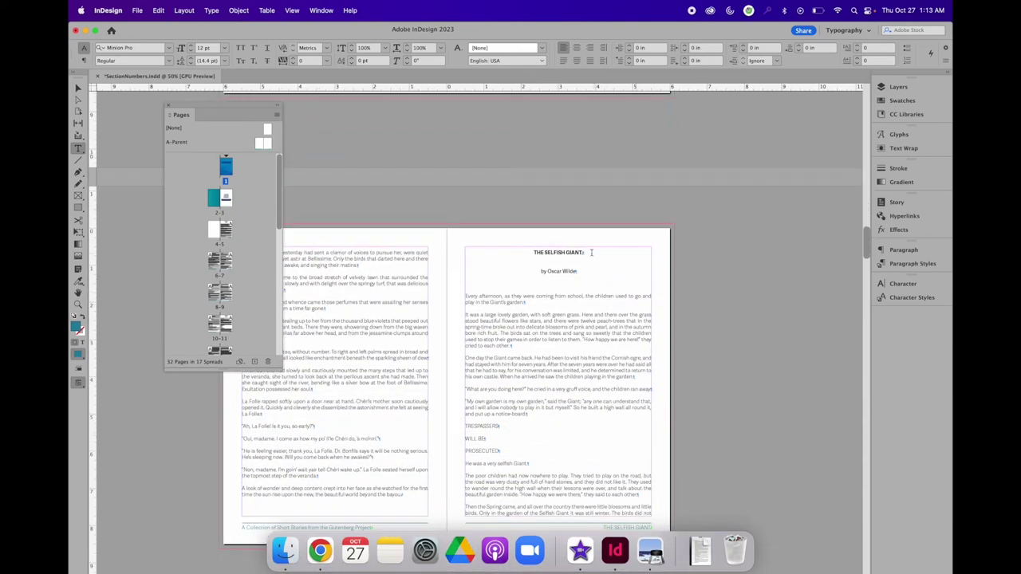
left_click(547, 252)
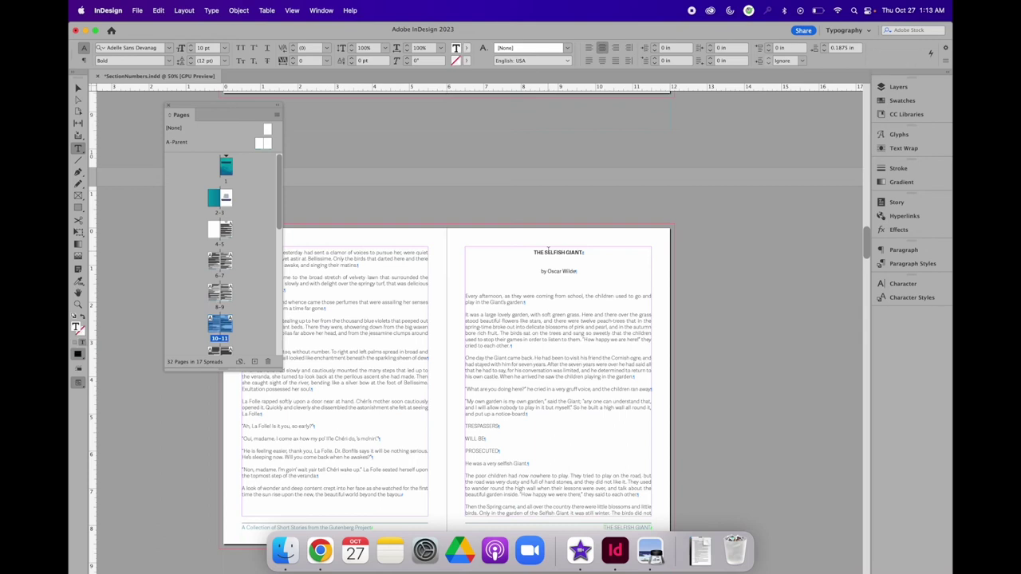
left_click(917, 265)
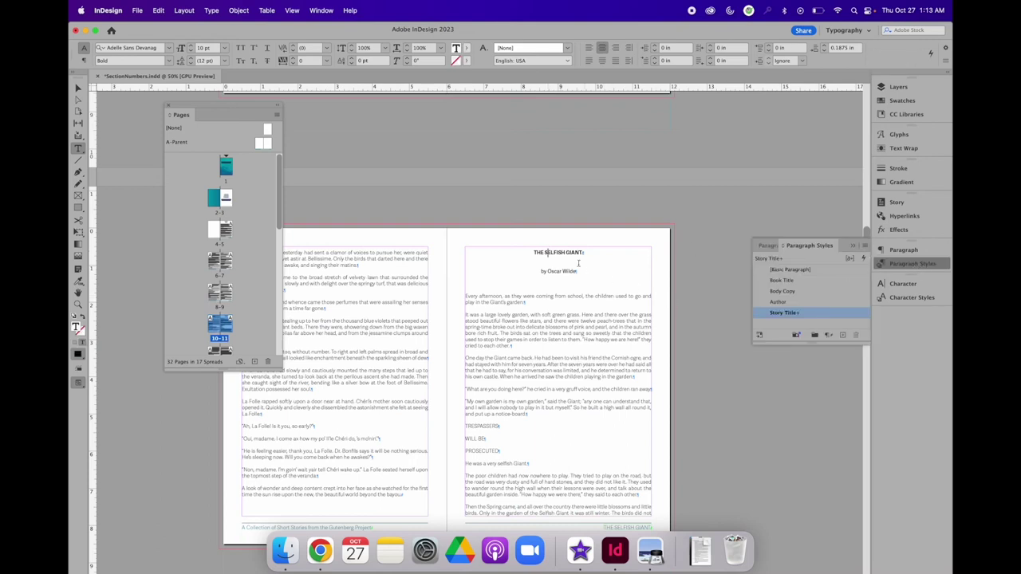
left_click(790, 315, "alt")
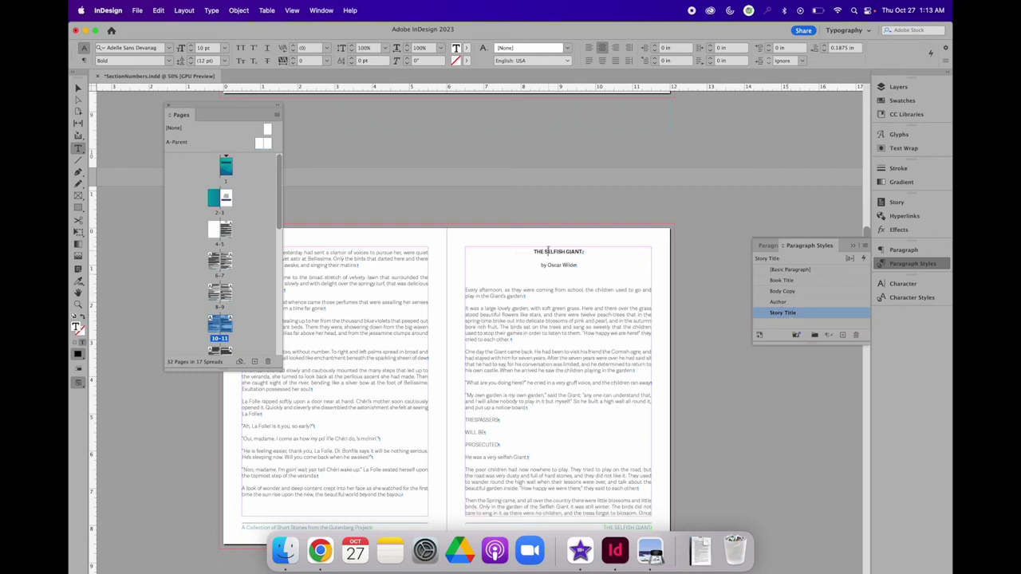
scroll(582, 359, "down", 3)
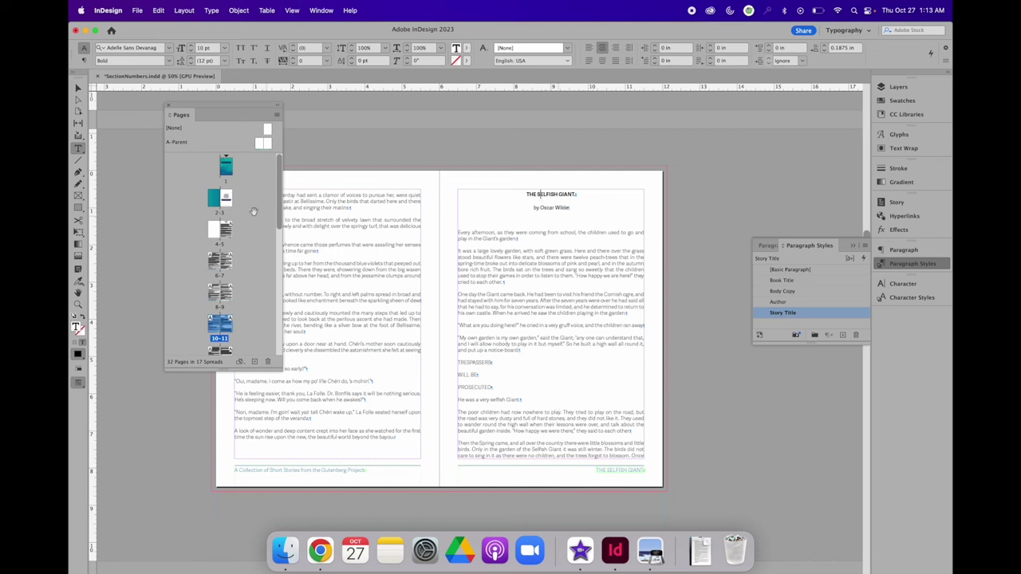
On A-Parent, insert an automatic page number at the start of the left footer.
double_click(263, 143)
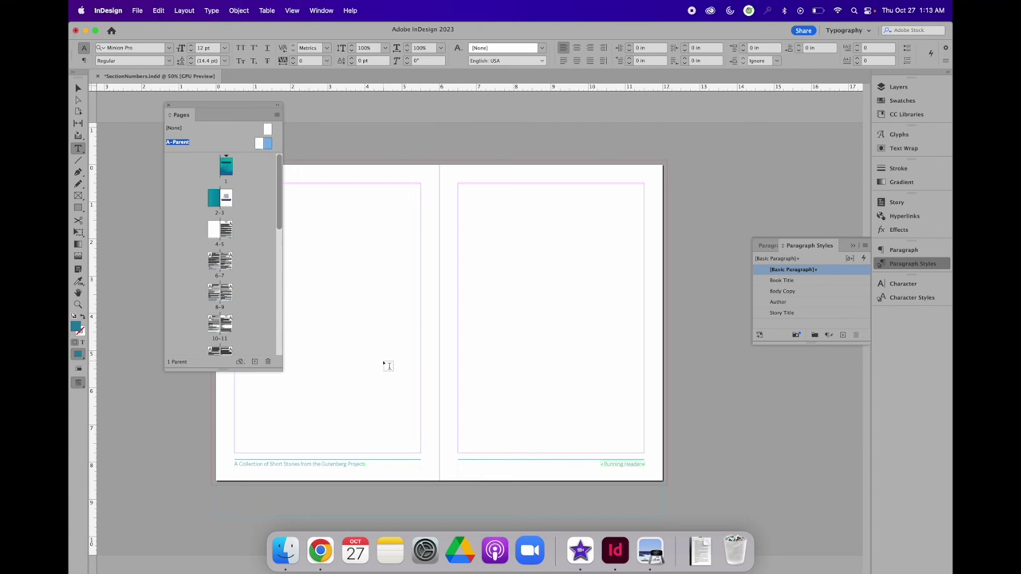
left_click(281, 463)
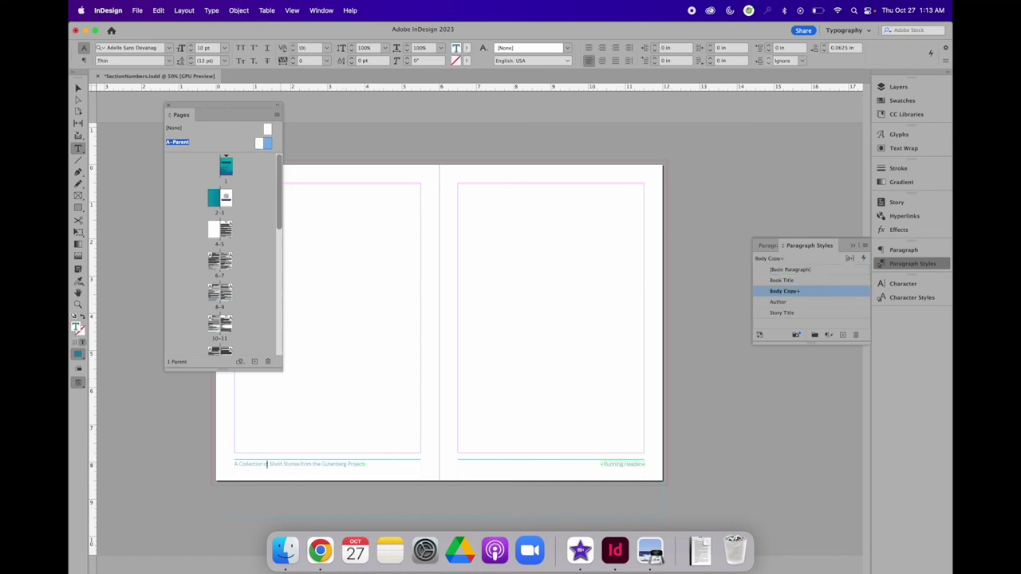
left_click(235, 463)
left_click(211, 9)
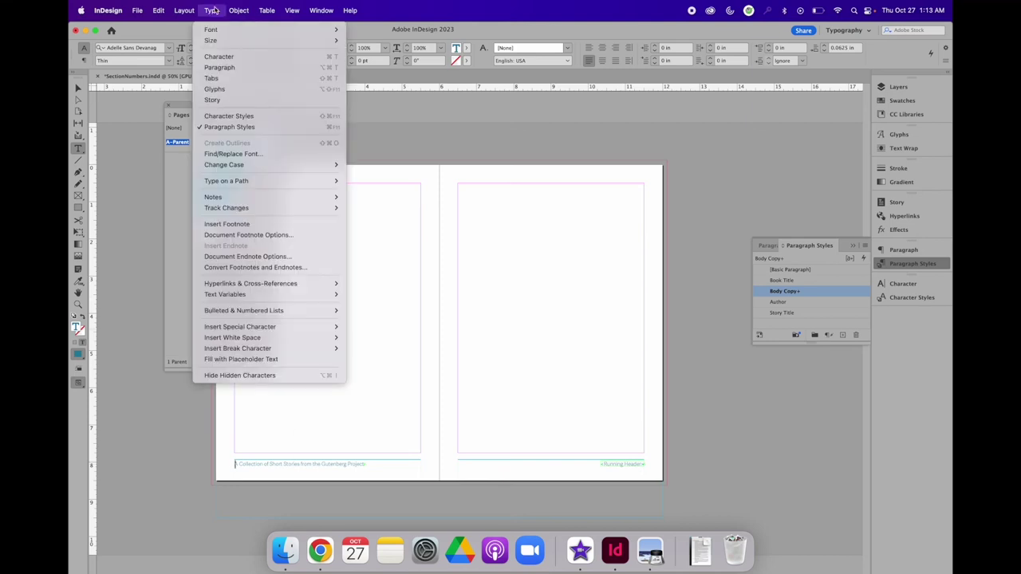
mouse_move(275, 327)
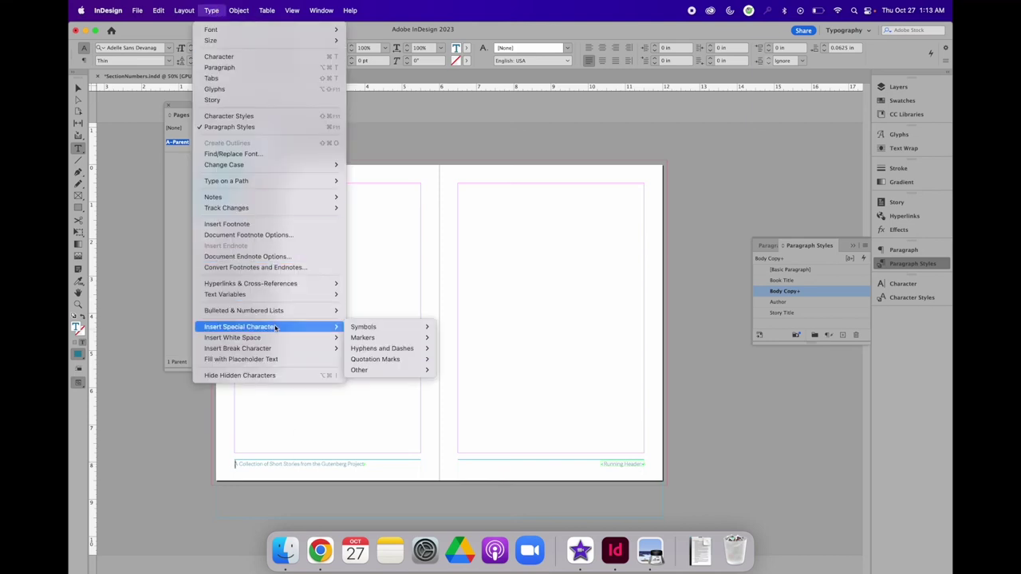
mouse_move(368, 338)
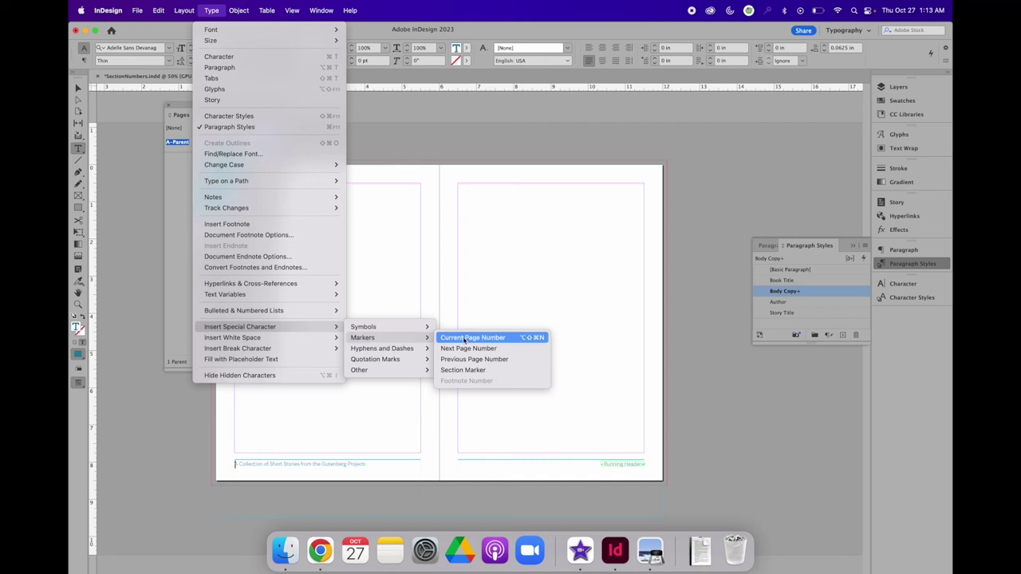
left_click(511, 339)
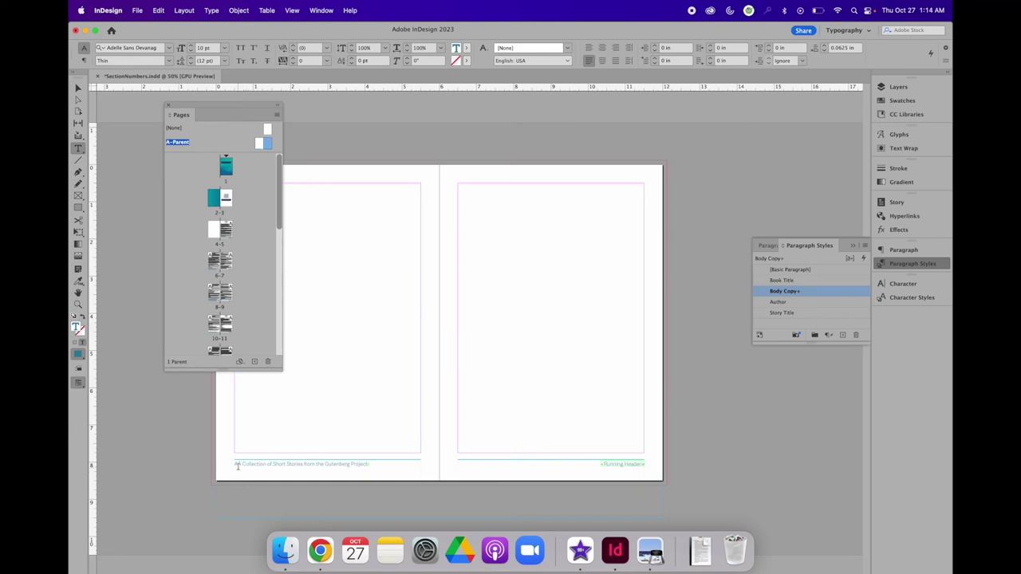
Make the left footer start with 'Page' plus the page number, then an en dash.
left_click(236, 463)
type("Page A")
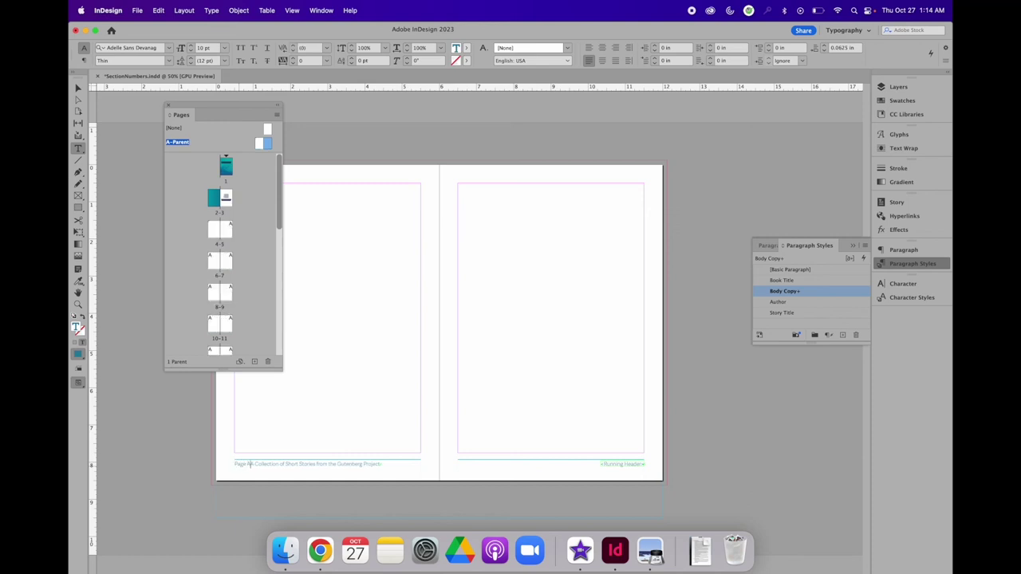
key("alt+shift+super+n")
left_click(212, 11)
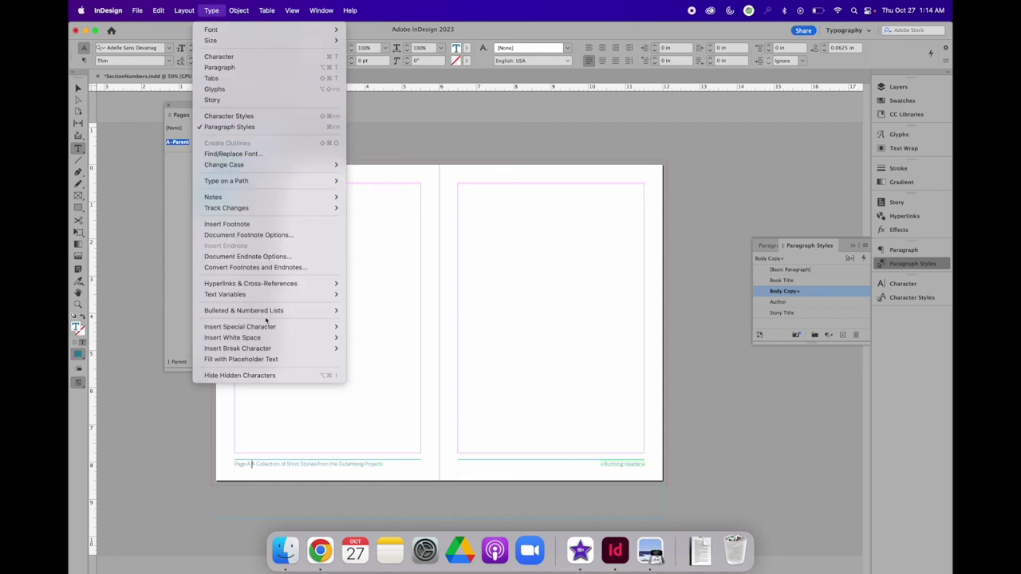
mouse_move(303, 327)
mouse_move(388, 354)
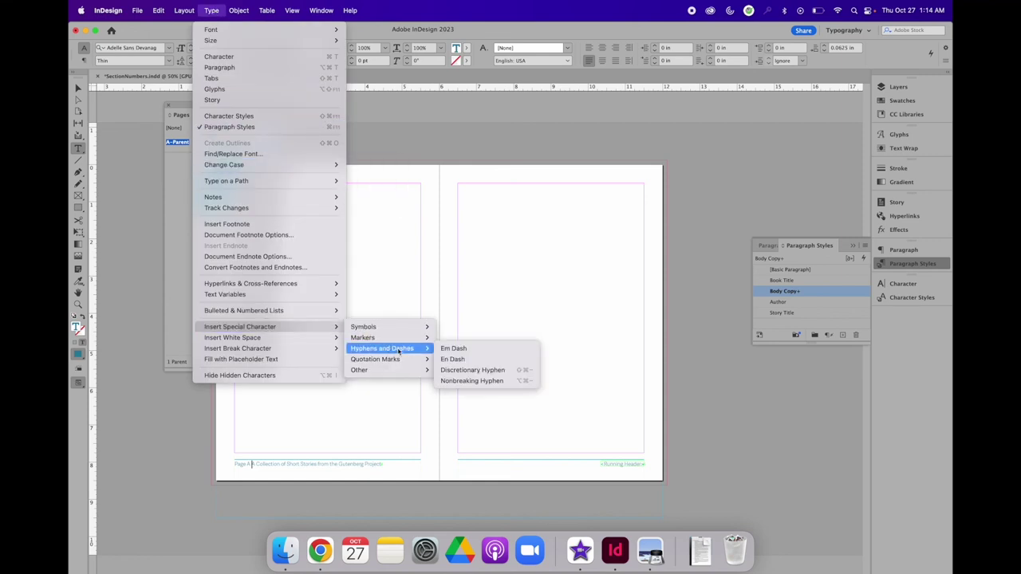
left_click(462, 359)
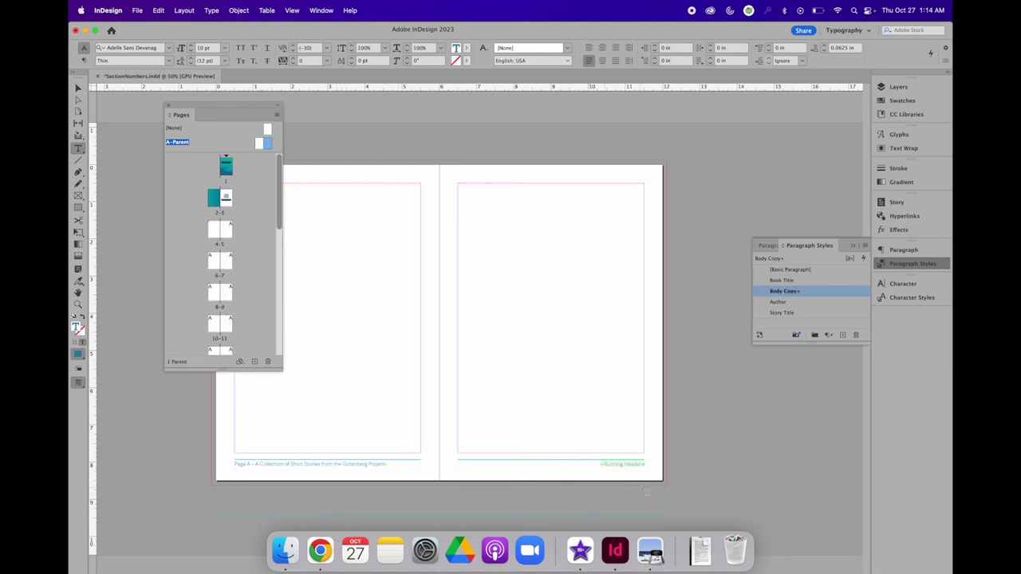
left_click(639, 464)
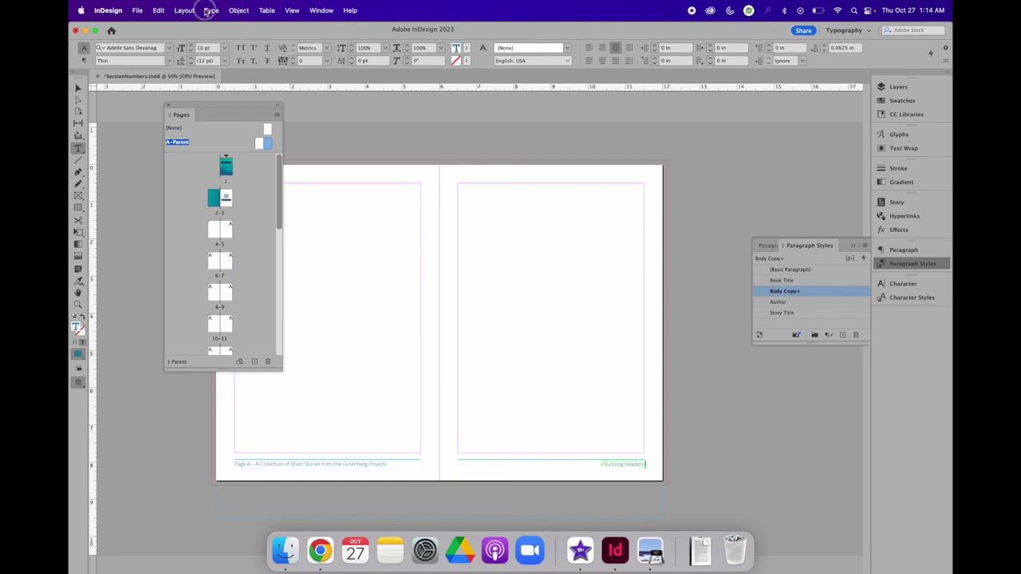
Add an en dash and the current page number after the running header in the right footer.
left_click(212, 10)
mouse_move(323, 333)
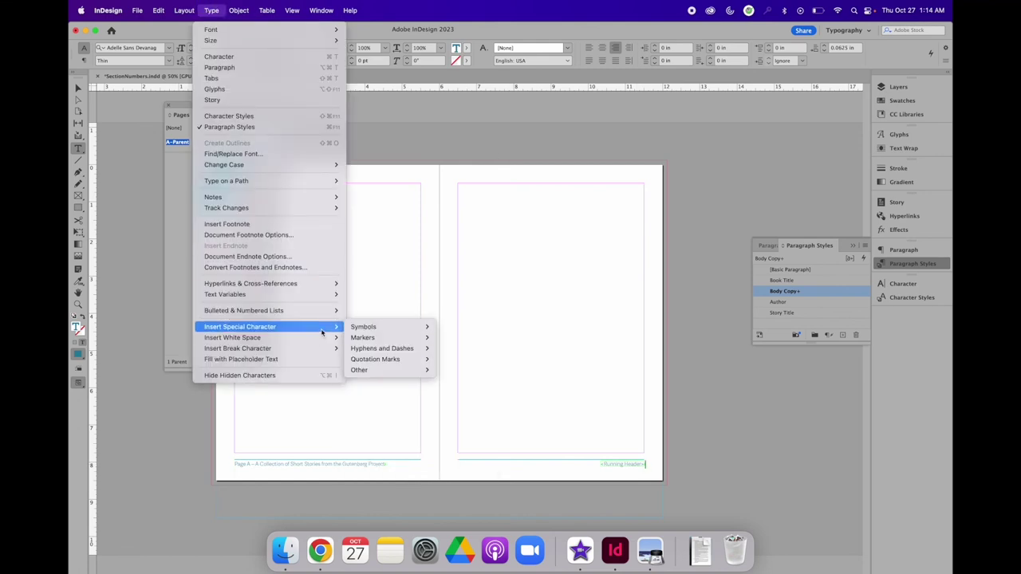
mouse_move(391, 349)
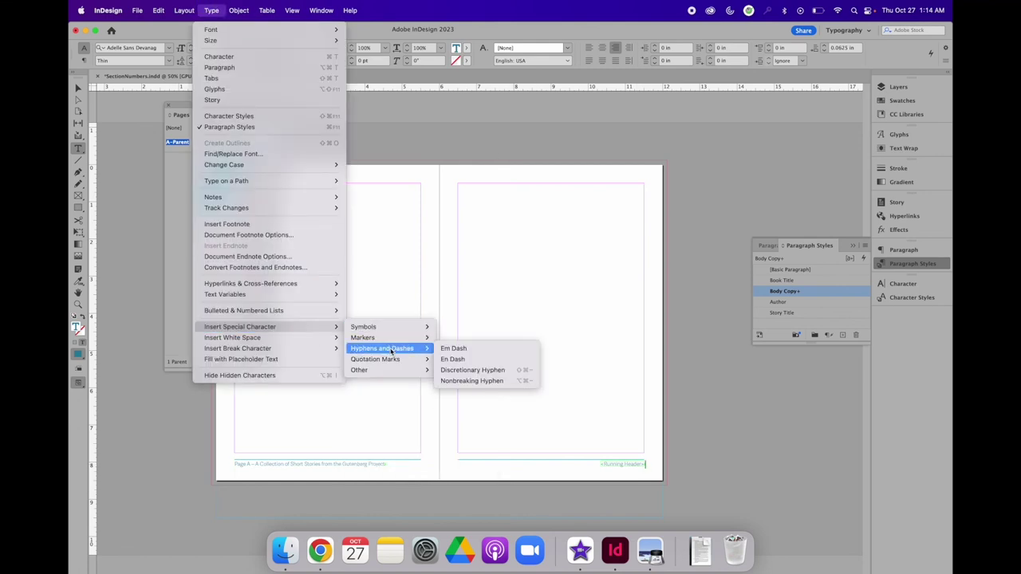
left_click(453, 359)
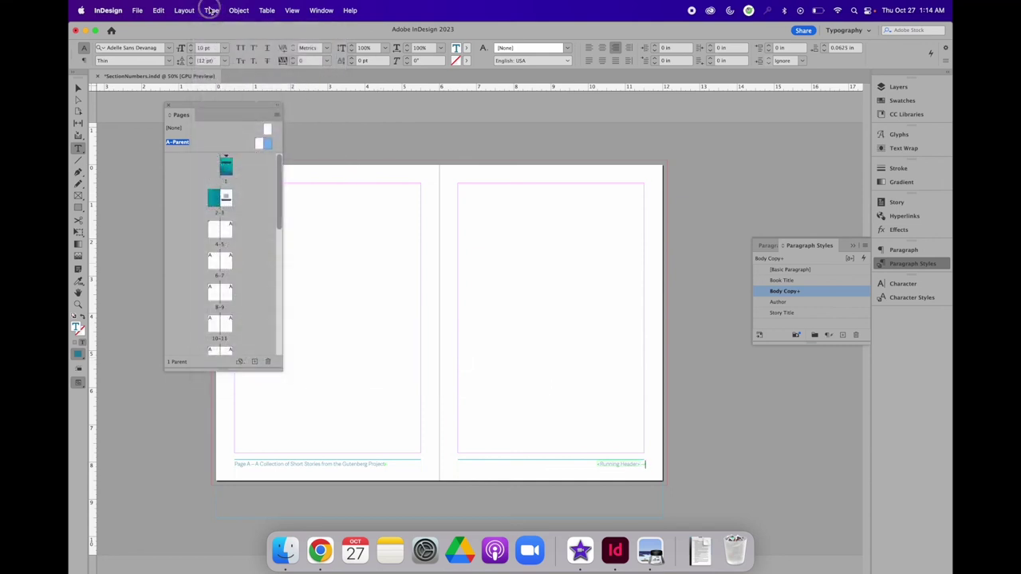
left_click(212, 10)
mouse_move(308, 327)
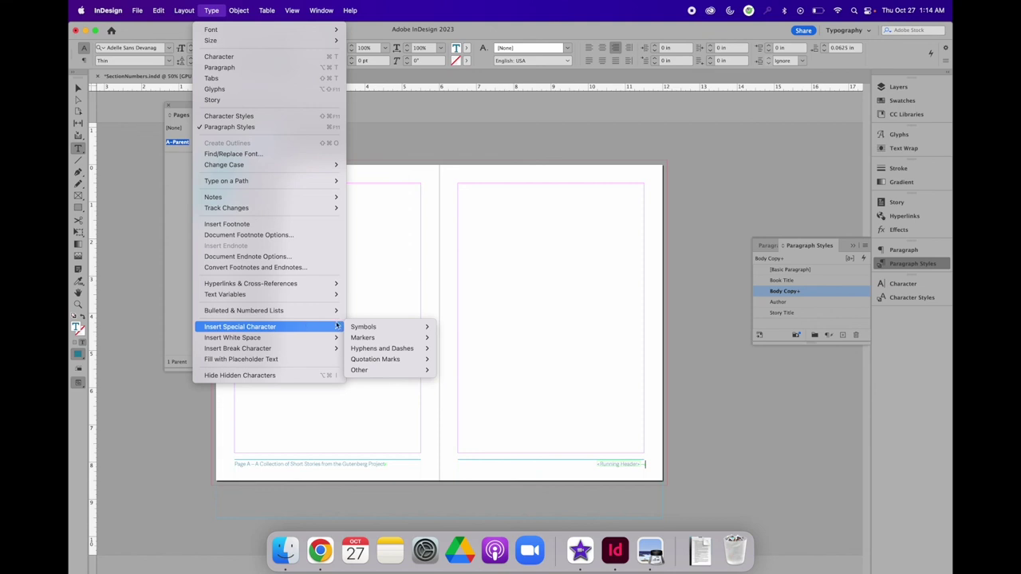
mouse_move(370, 338)
left_click(465, 341)
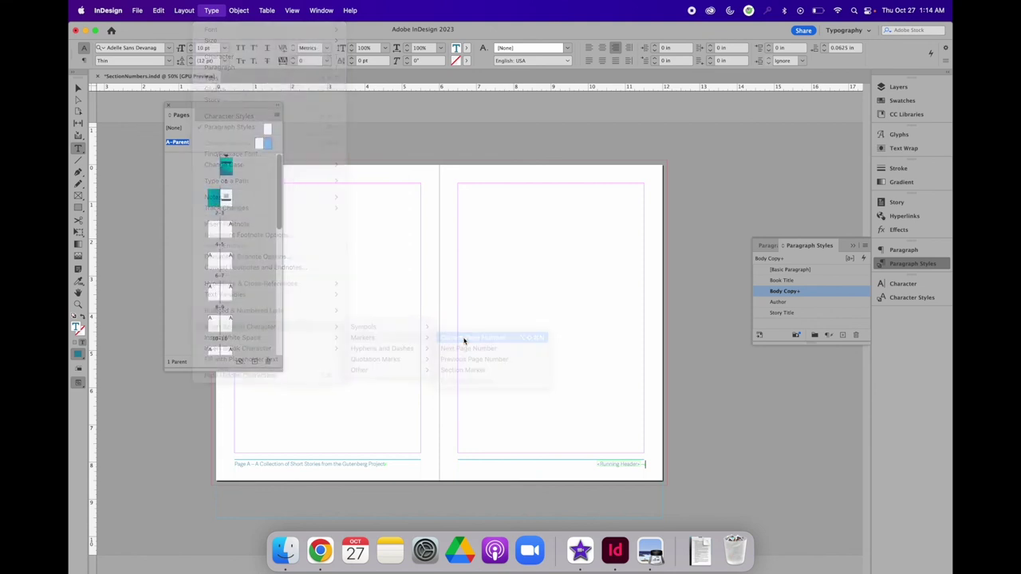
Paste 'Page' before the right footer's number and preview spread 4-5 showing 'BEYOND THE BAYOU – Page 5'.
left_click(225, 169)
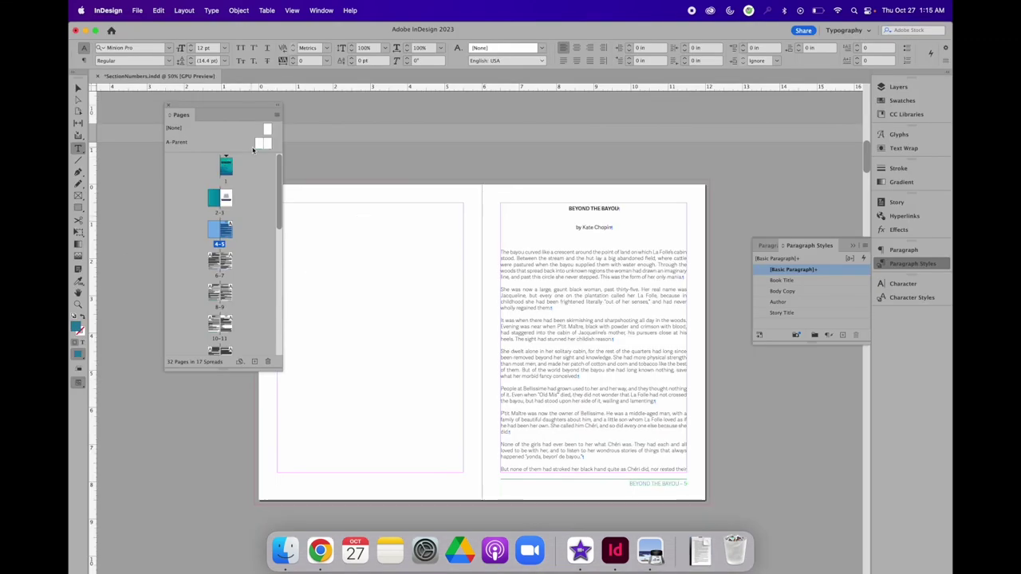
double_click(259, 146)
left_click(683, 464)
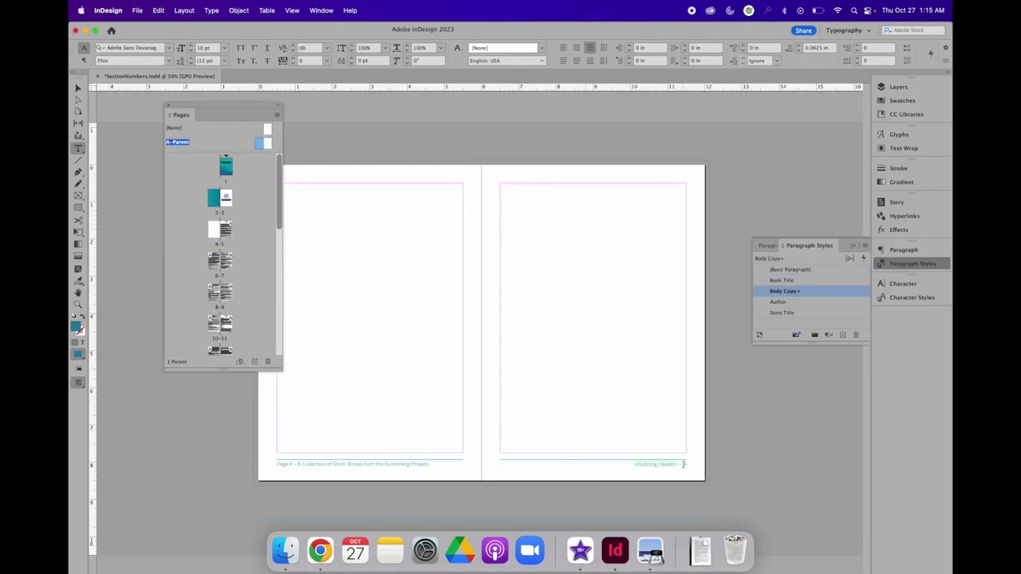
type("Page A")
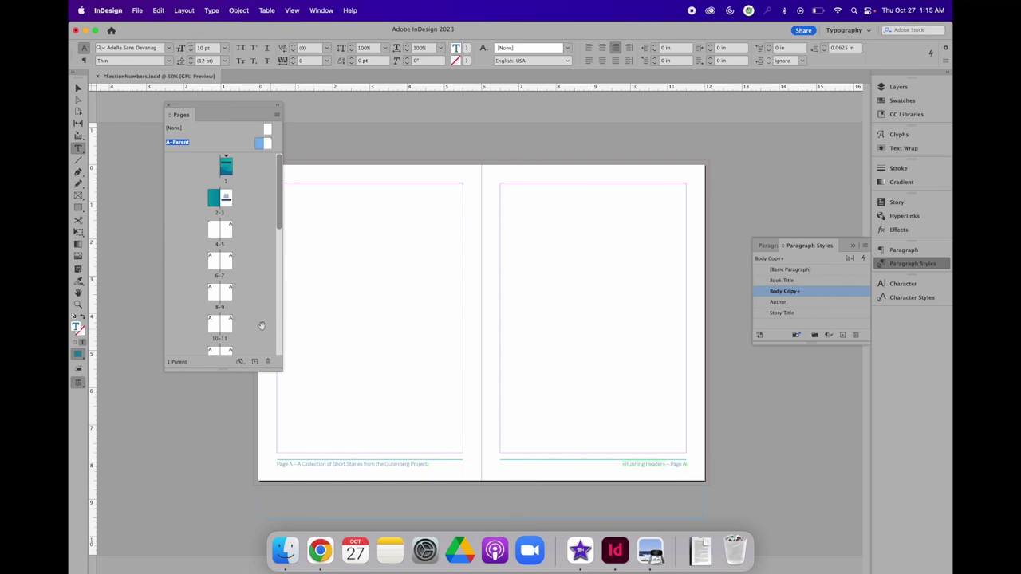
double_click(229, 232)
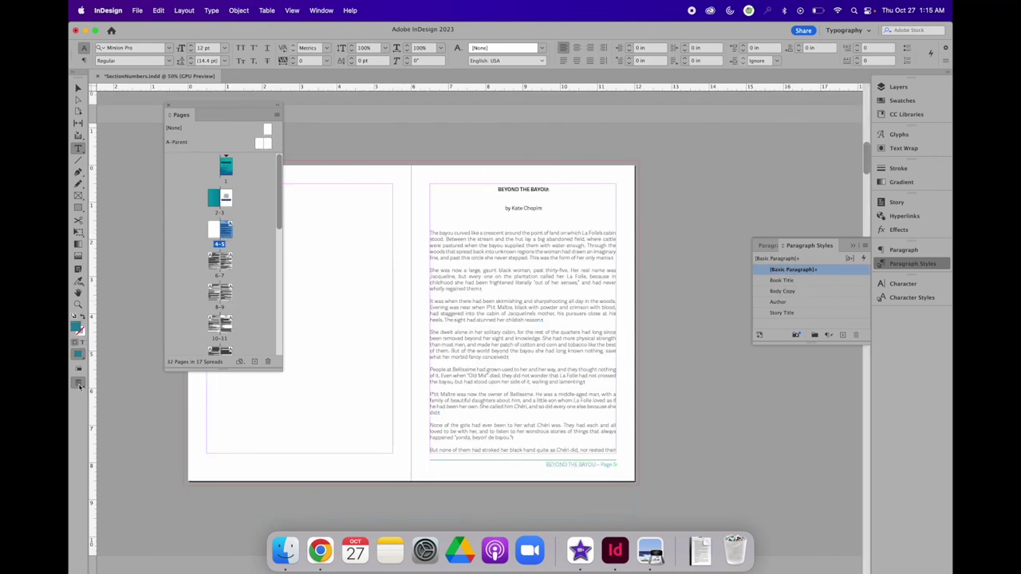
left_click_drag(79, 383, 103, 443)
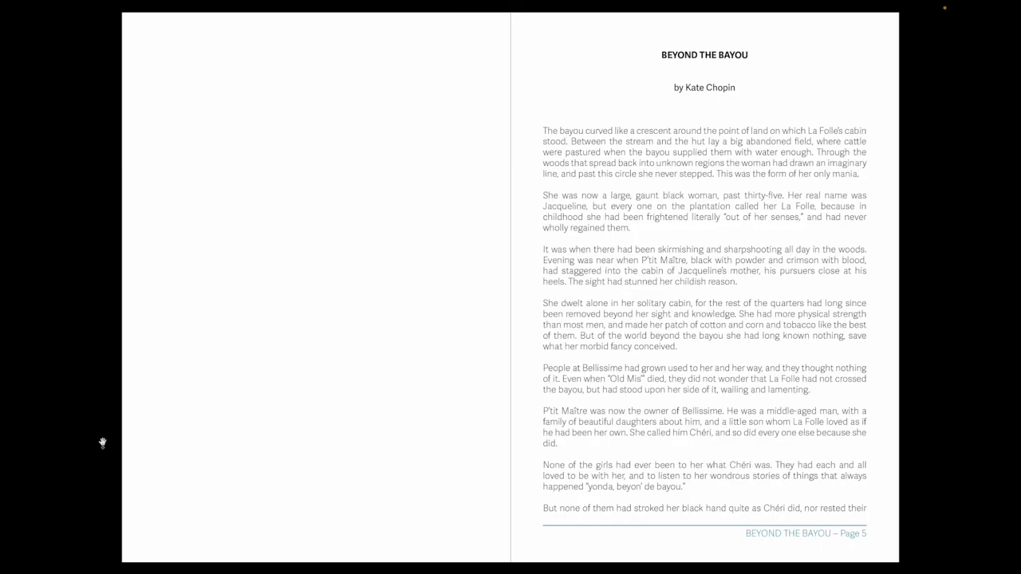
Step through the full-screen spreads checking footers like 'THE LOOKING-GLASS – Page 23', then exit the preview.
left_click(103, 443)
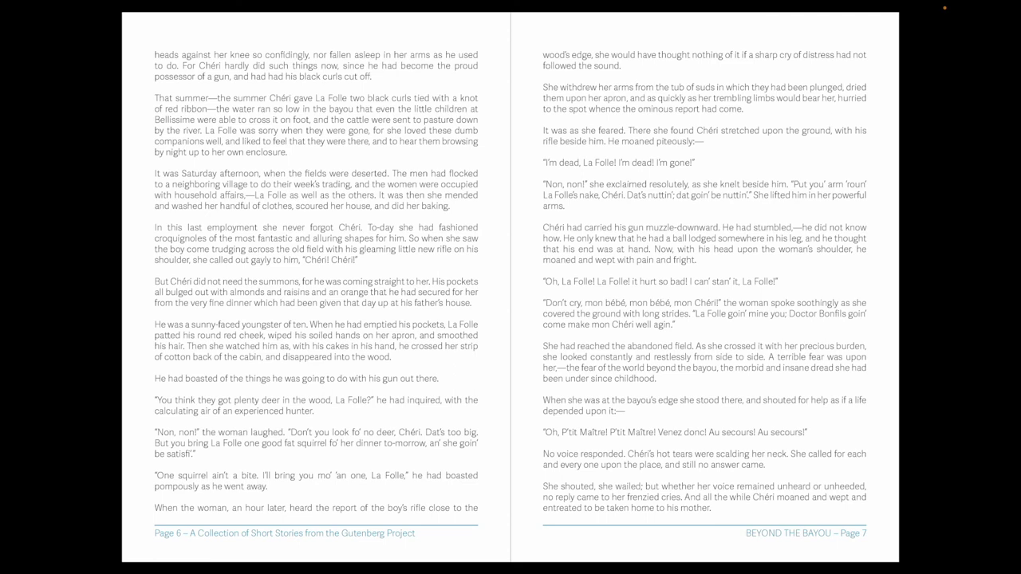
key("Right")
key("Right")
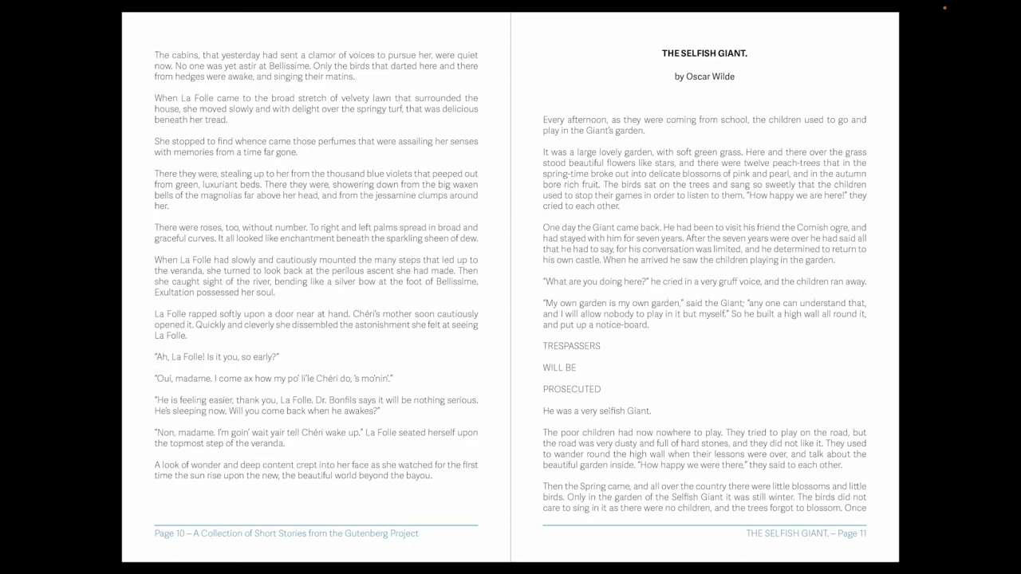
key("Right")
key("Right")
key("Right")
key("Right")
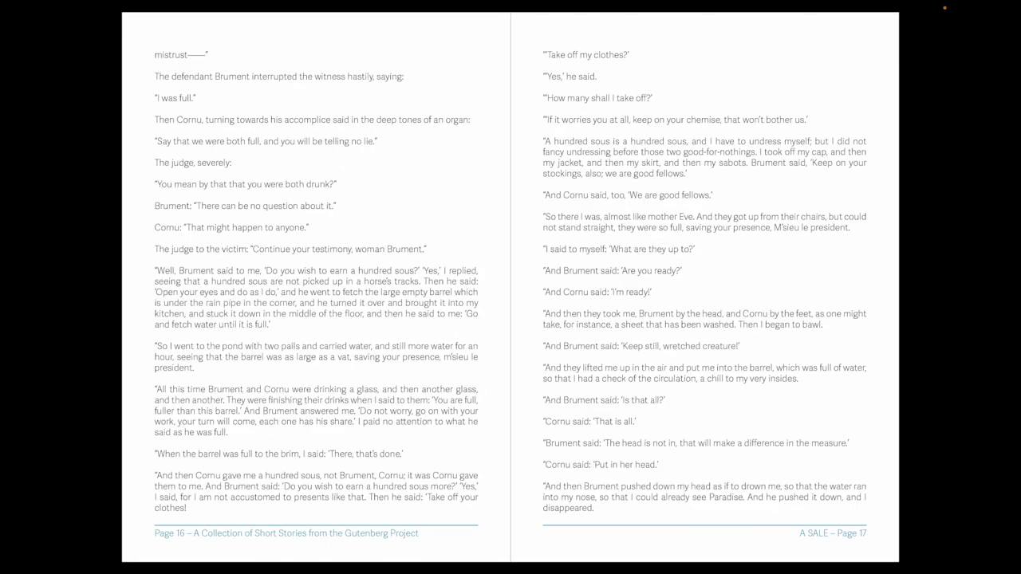
key("Right")
key("Right")
key("Right")
key("Right")
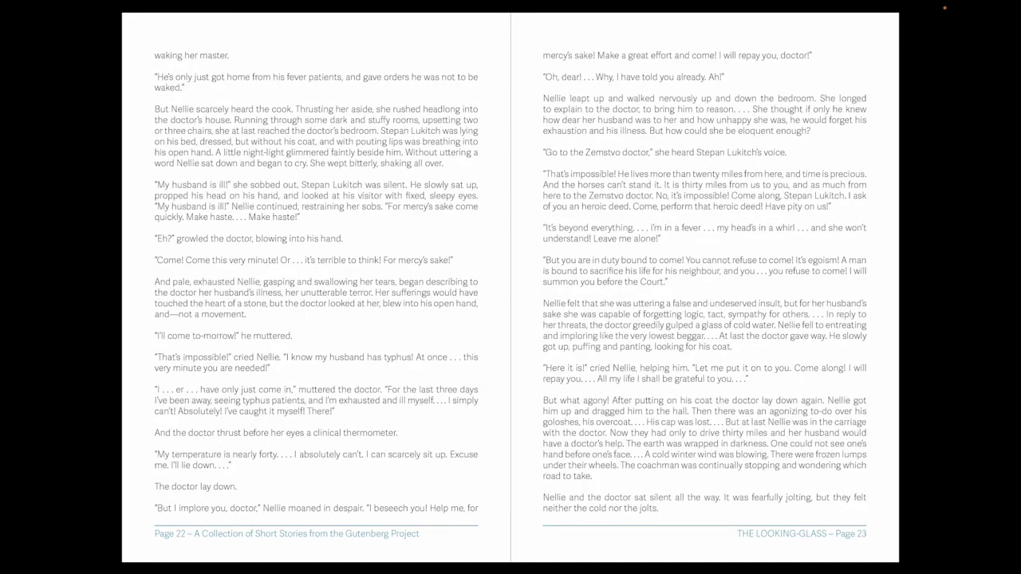
key("Right")
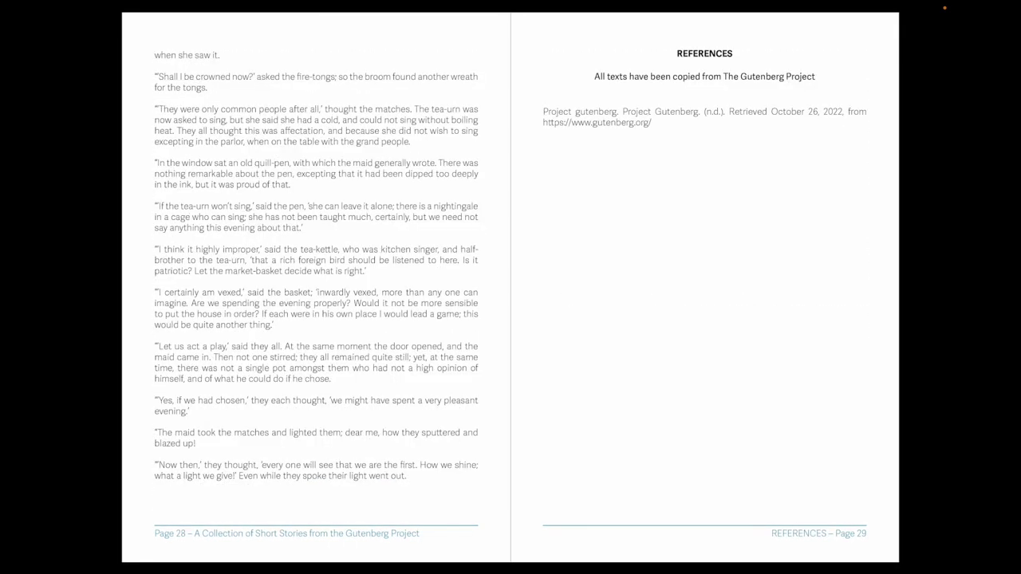
key("Left")
key("Left")
key("Left")
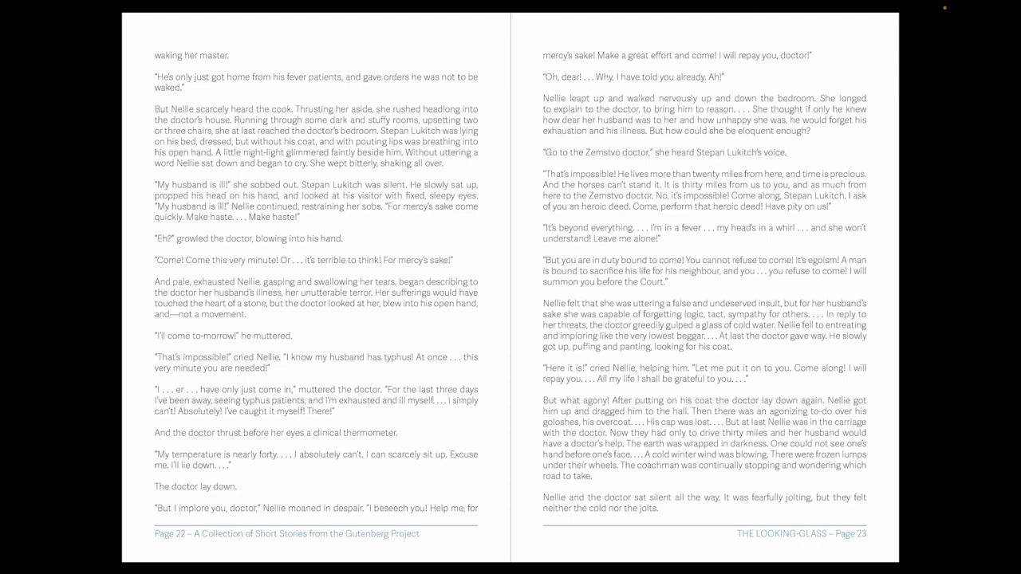
key("Escape")
Scroll up to spread 14-15 and place the cursor in the A SALE title, then its body text.
scroll(420, 370, "up", 5)
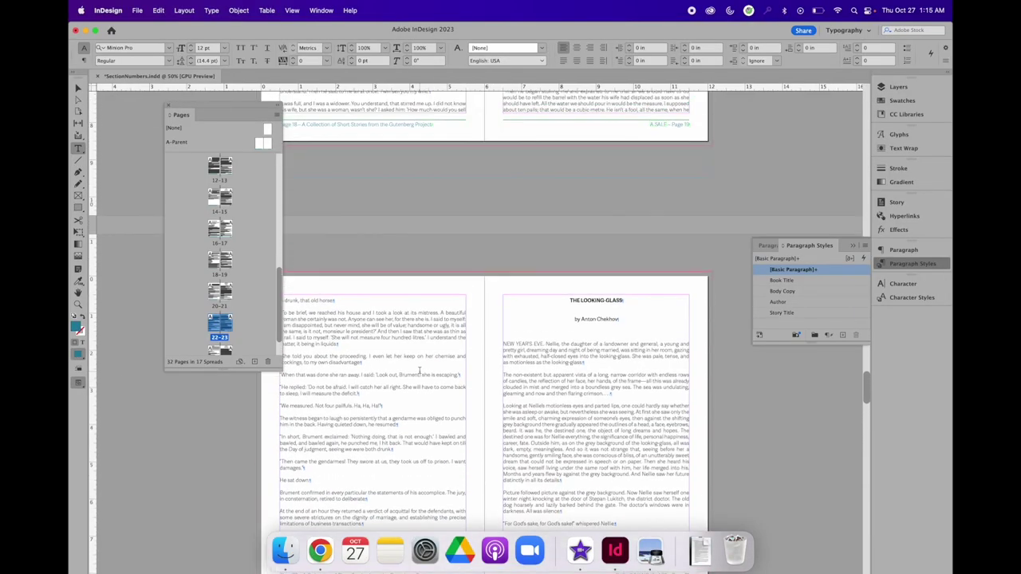
scroll(419, 370, "up", 10)
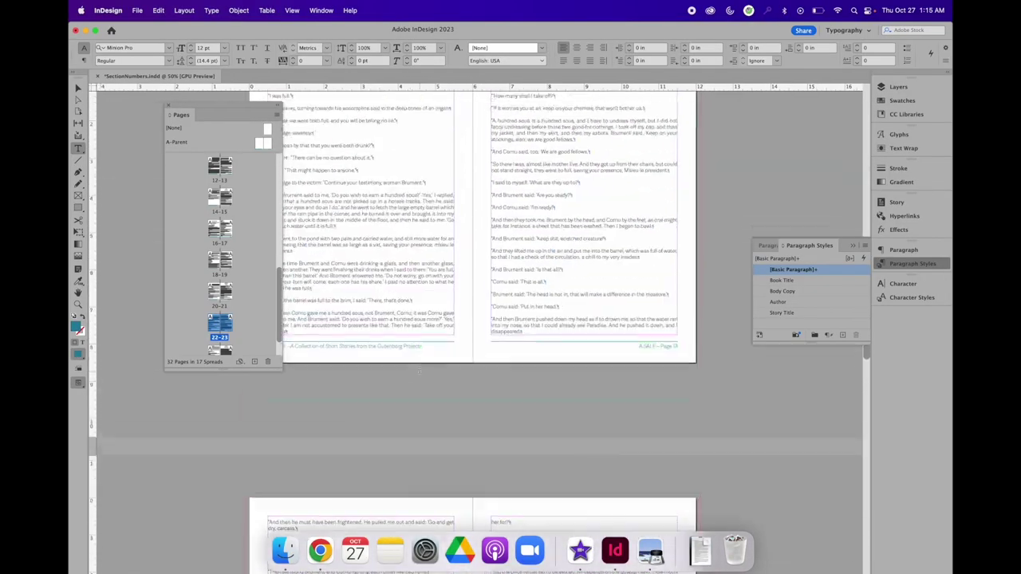
scroll(420, 370, "up", 8)
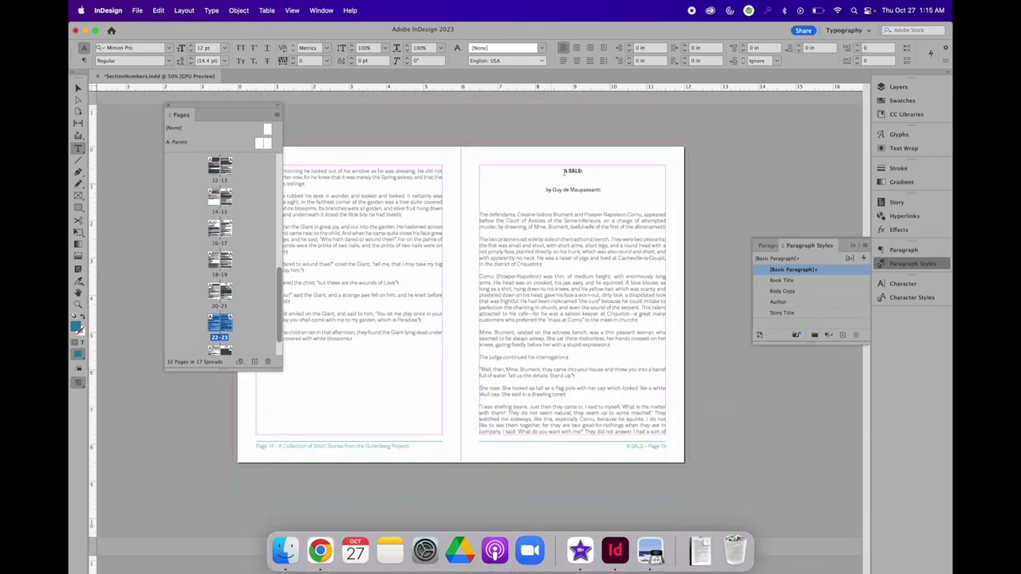
left_click(575, 171)
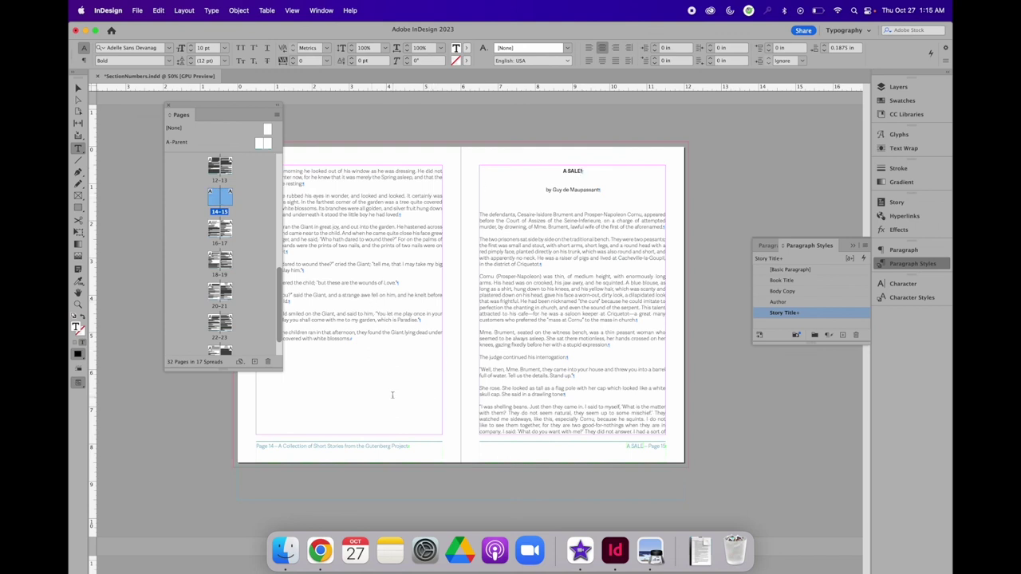
left_click(586, 369)
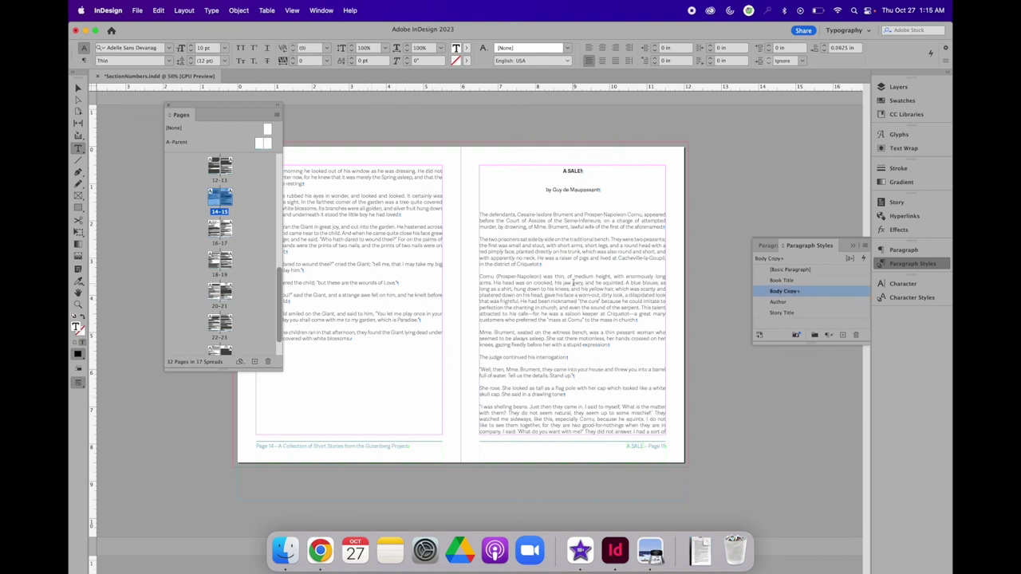